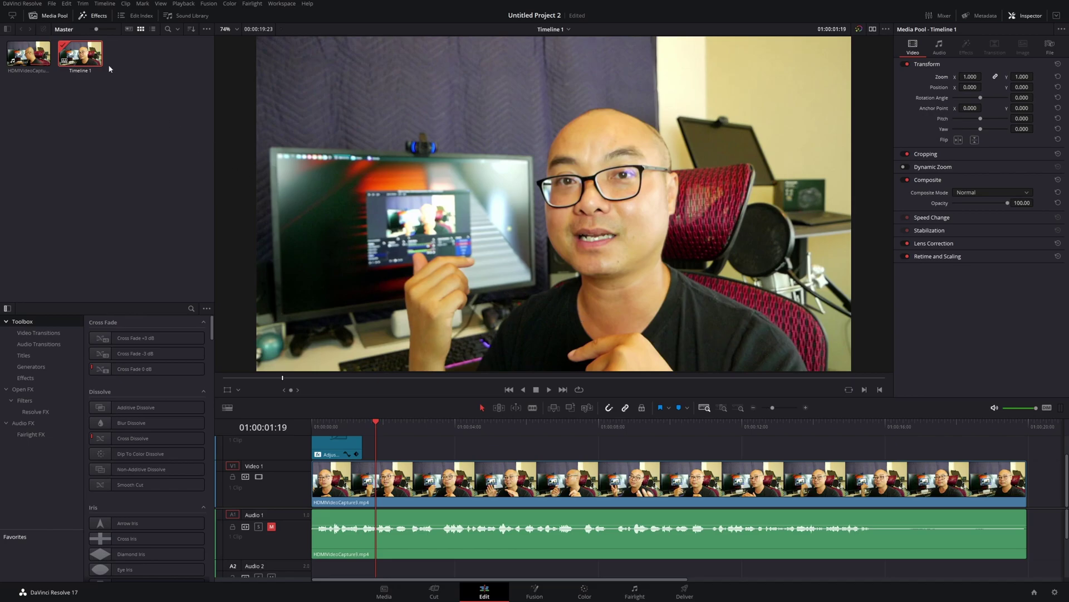
Set the project processing resolution to 1080 x 1920 in Project Settings and save
click(51, 3)
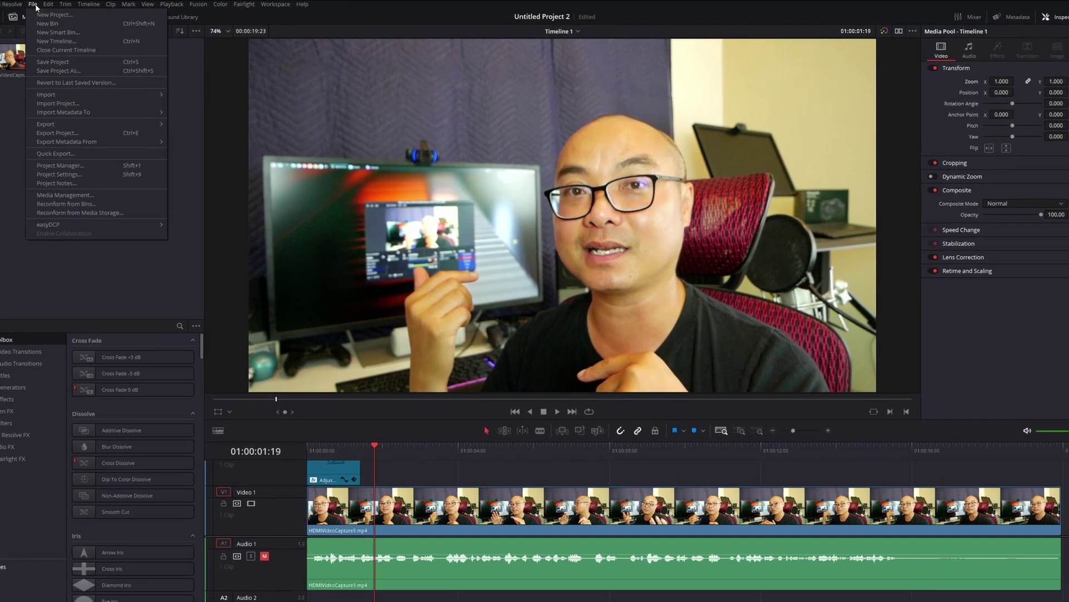
click(78, 176)
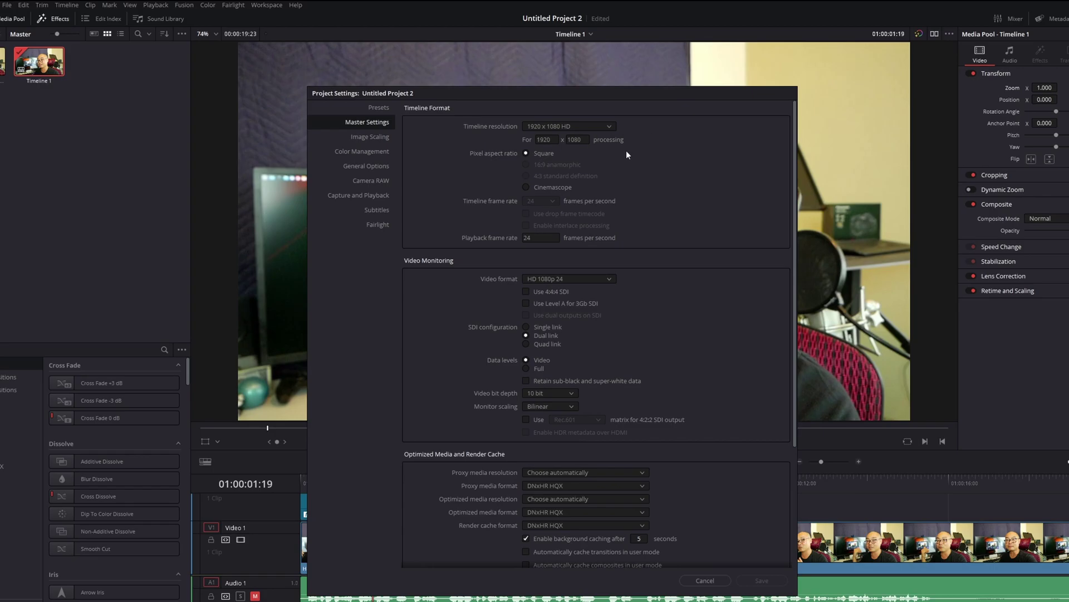
click(543, 140)
text(1080)
key(Tab)
text(1920)
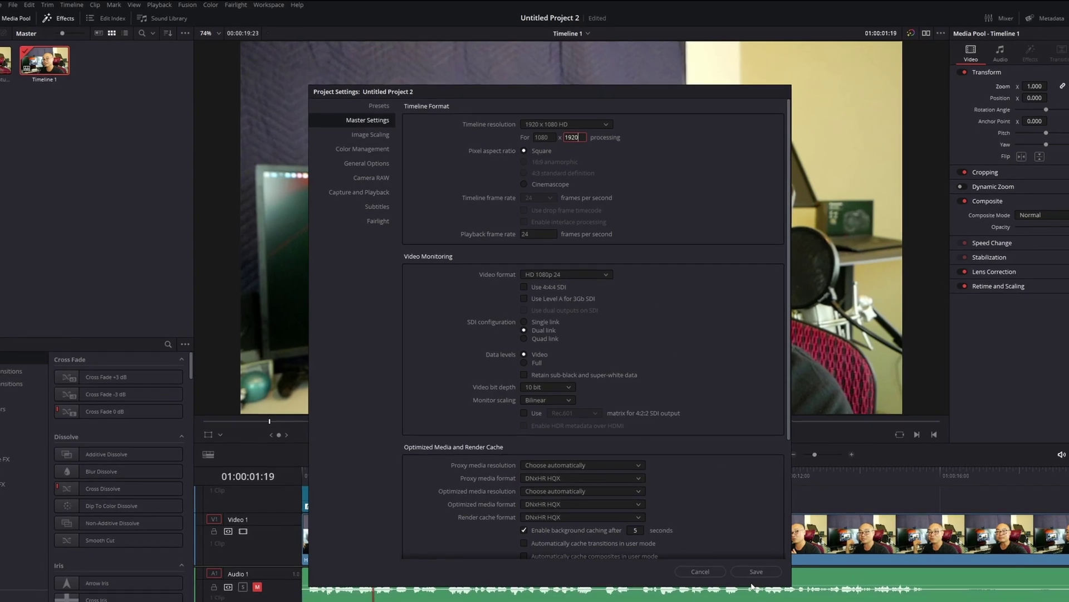
click(761, 580)
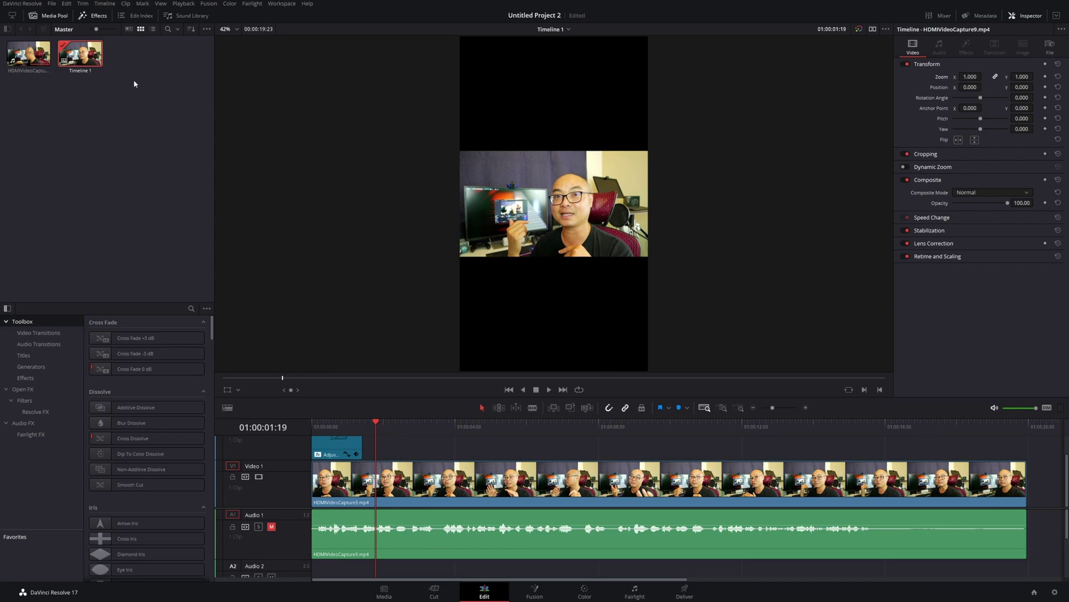
Switch the project timeline resolution back to 1920 x 1080 HD and save
click(51, 3)
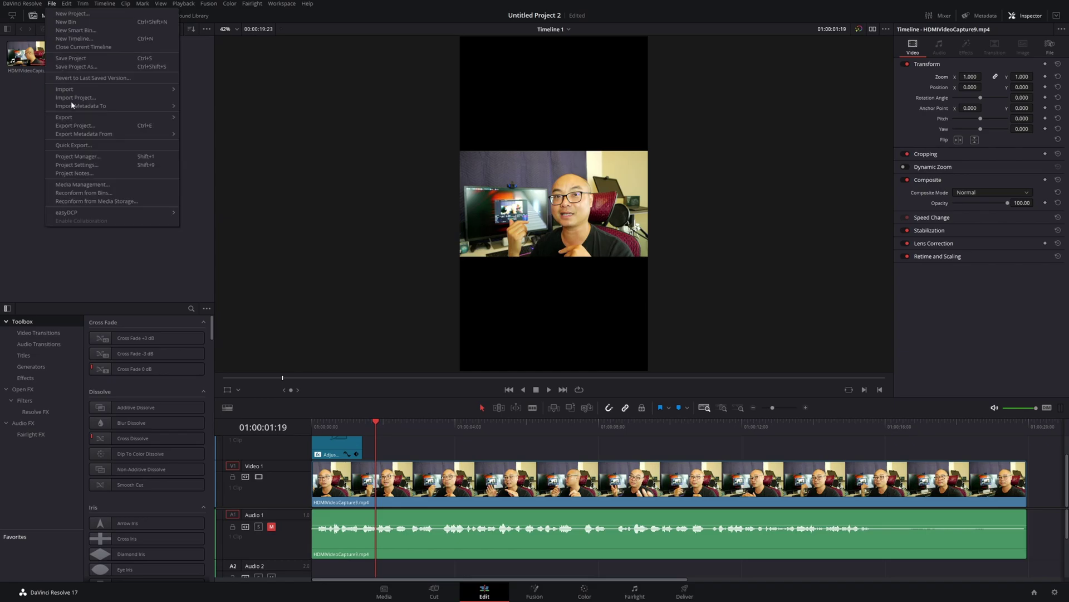
click(93, 166)
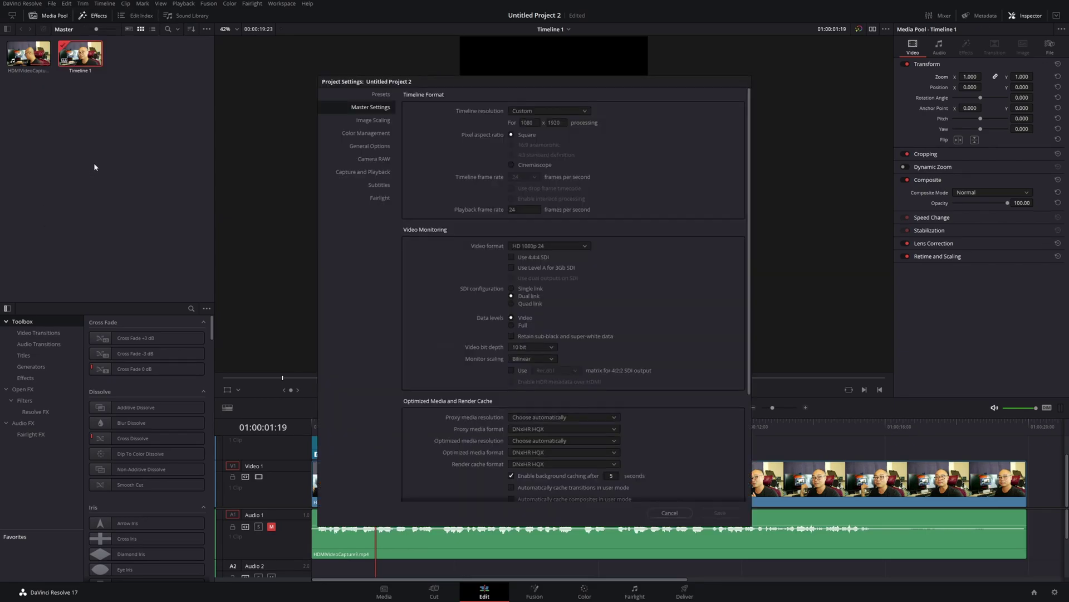
click(586, 109)
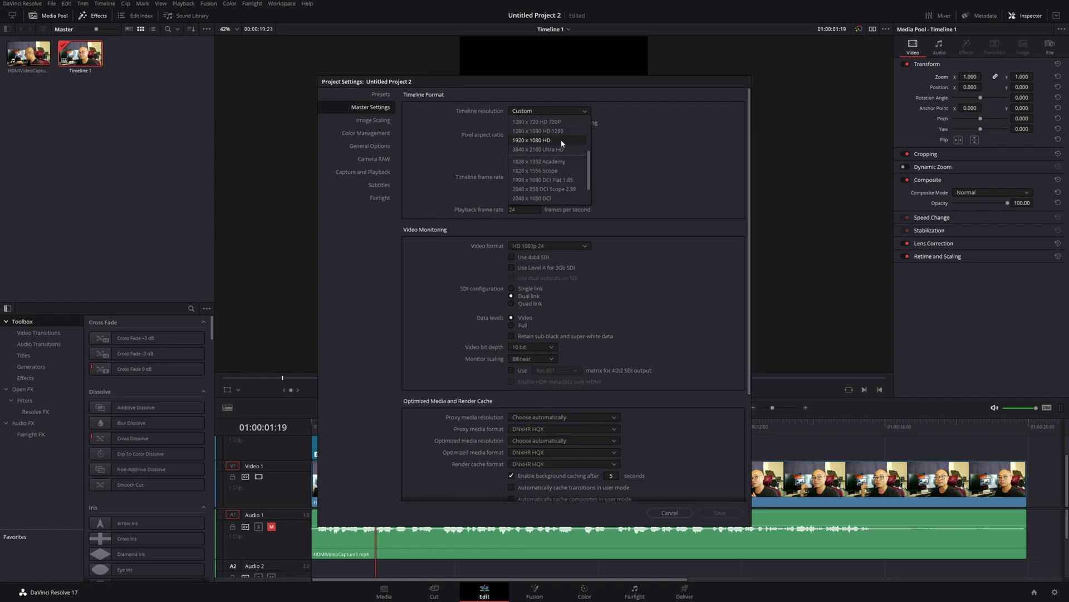
click(560, 140)
click(718, 513)
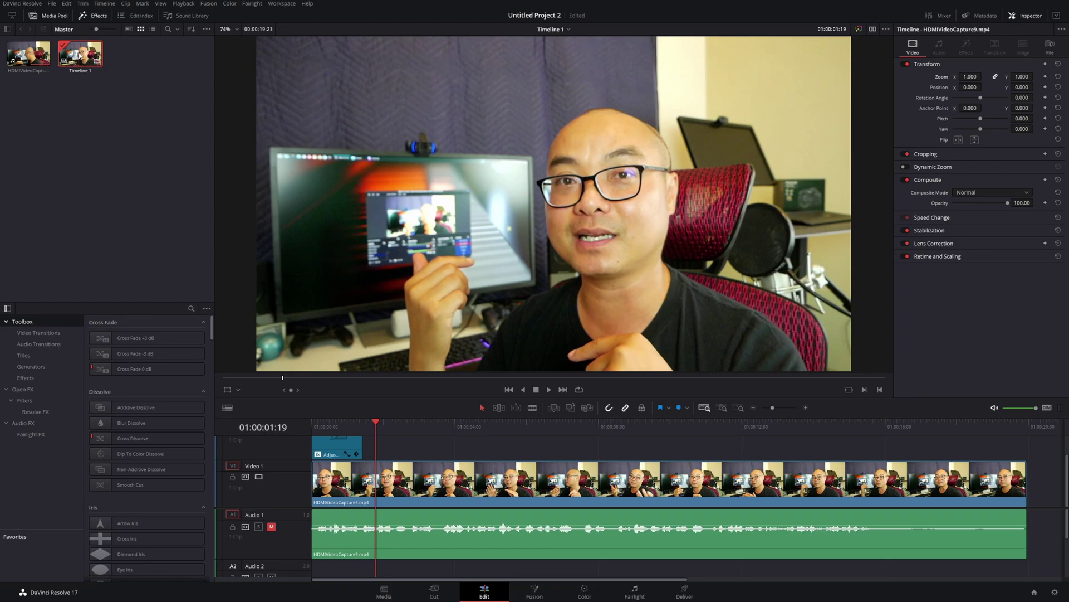
Duplicate Timeline 1 in the Media Pool and open the copy
right_click(80, 56)
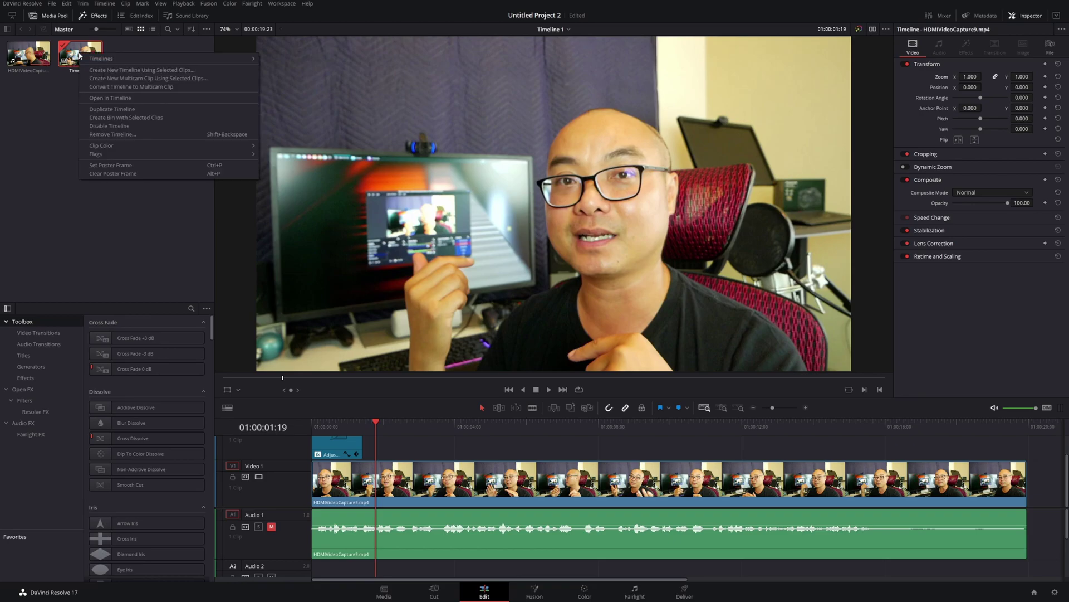
click(120, 109)
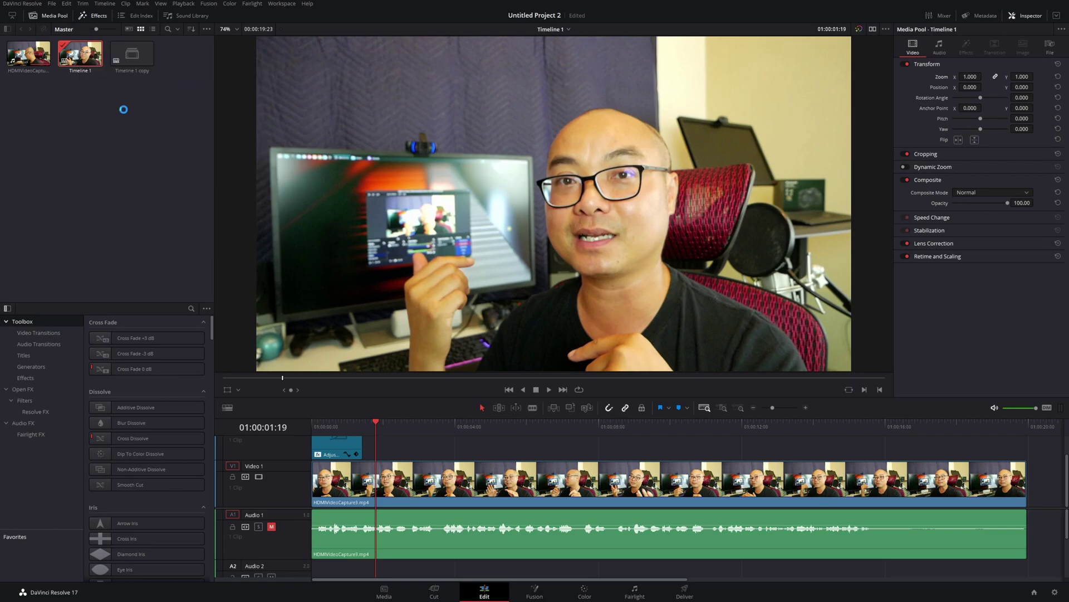
click(141, 59)
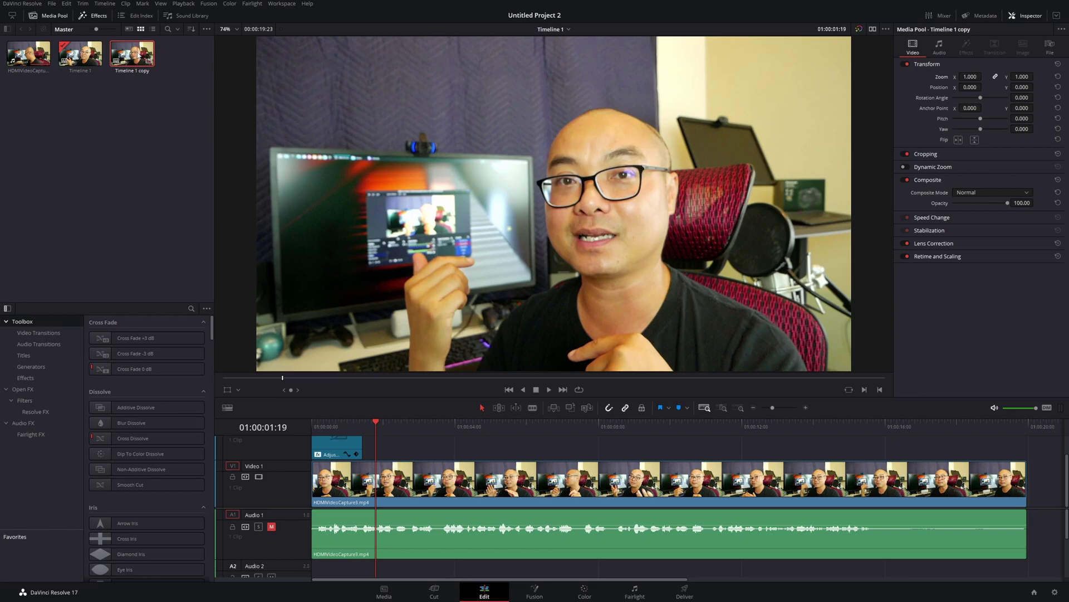
double_click(139, 55)
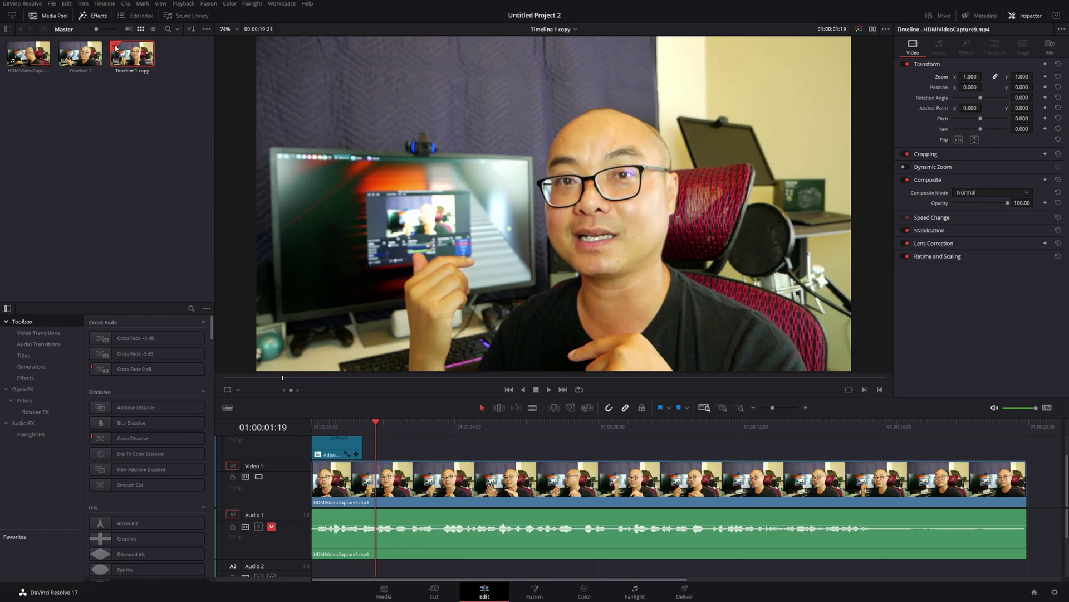
Rename the Timeline 1 copy to 'Vertical Video'
click(134, 72)
click(134, 71)
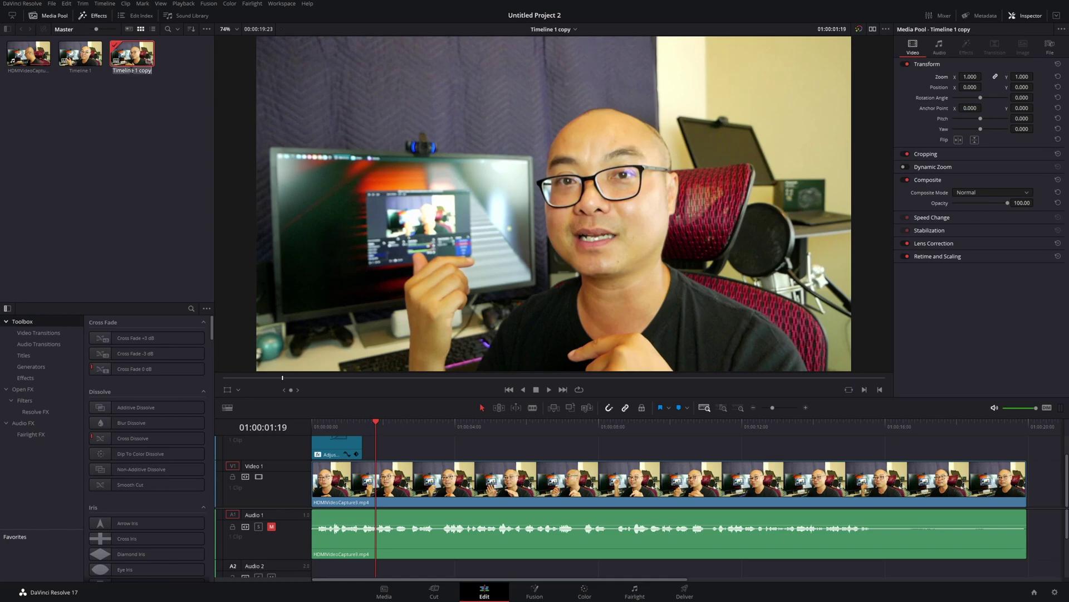
text(Vertical Video)
key(Return)
Give the Vertical Video timeline its own 1080 x 1920 resolution instead of project settings
right_click(134, 61)
mouse_move(150, 64)
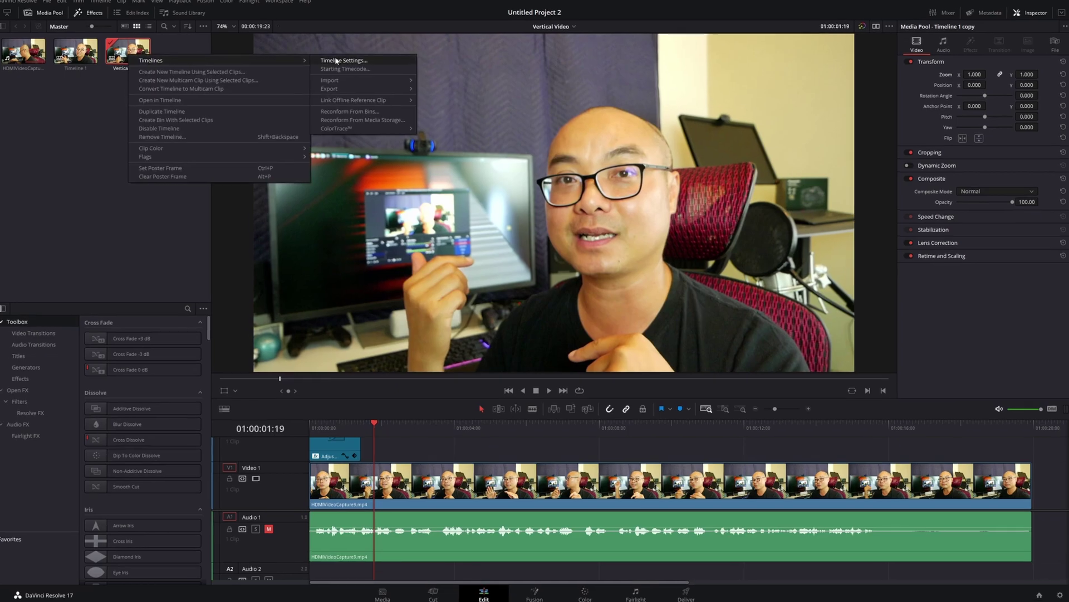
click(345, 62)
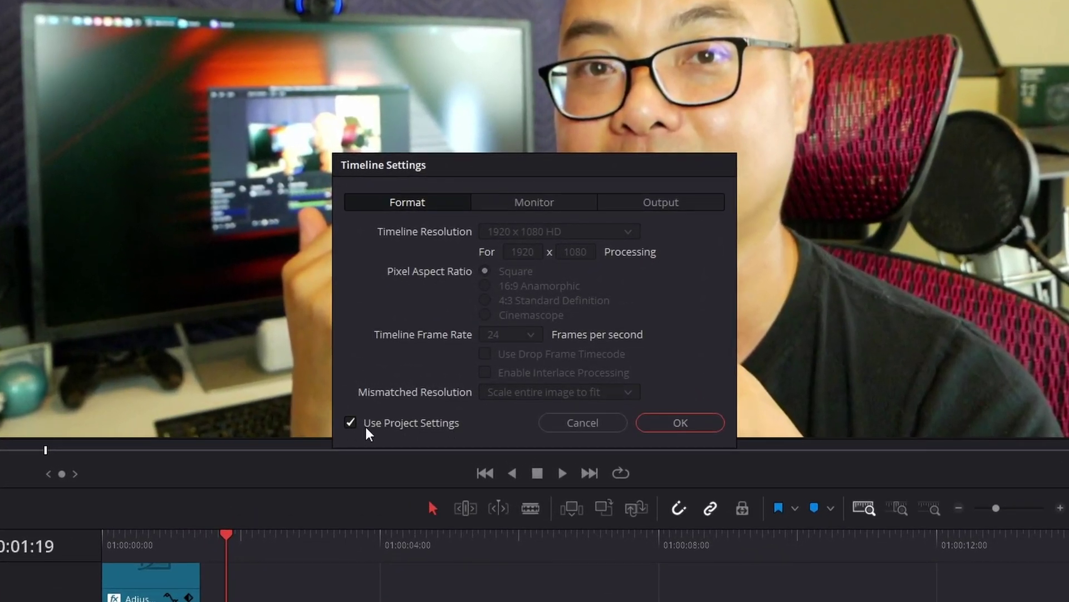
click(351, 426)
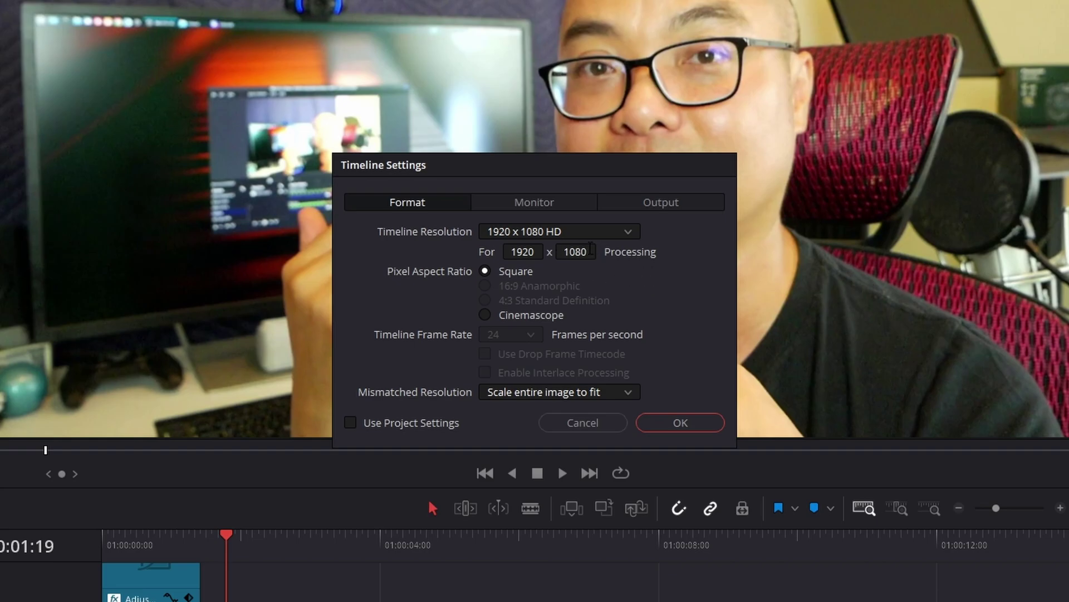
double_click(523, 252)
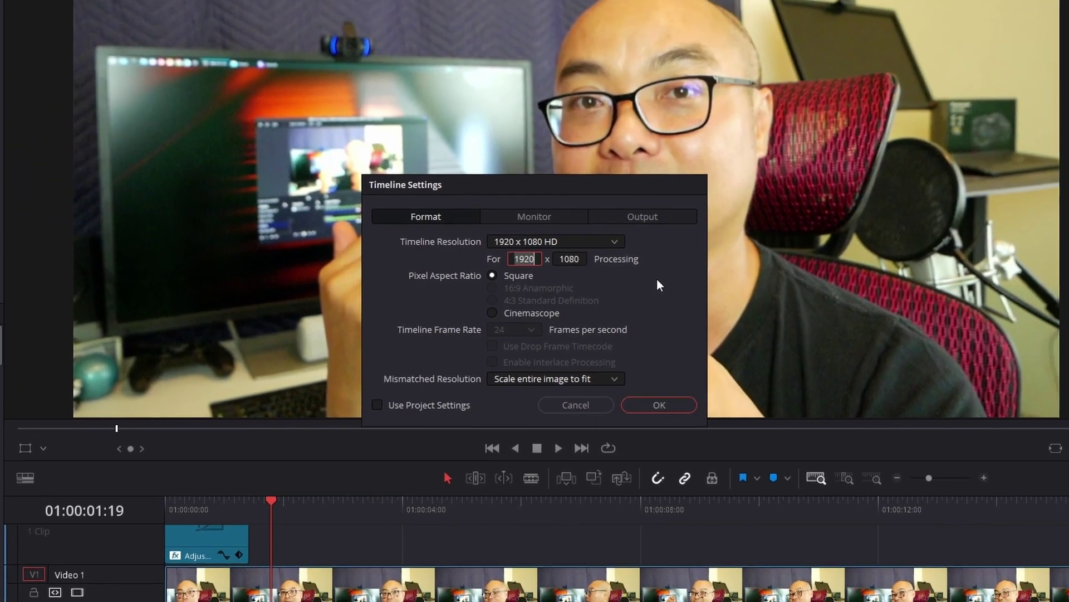
text(1808)
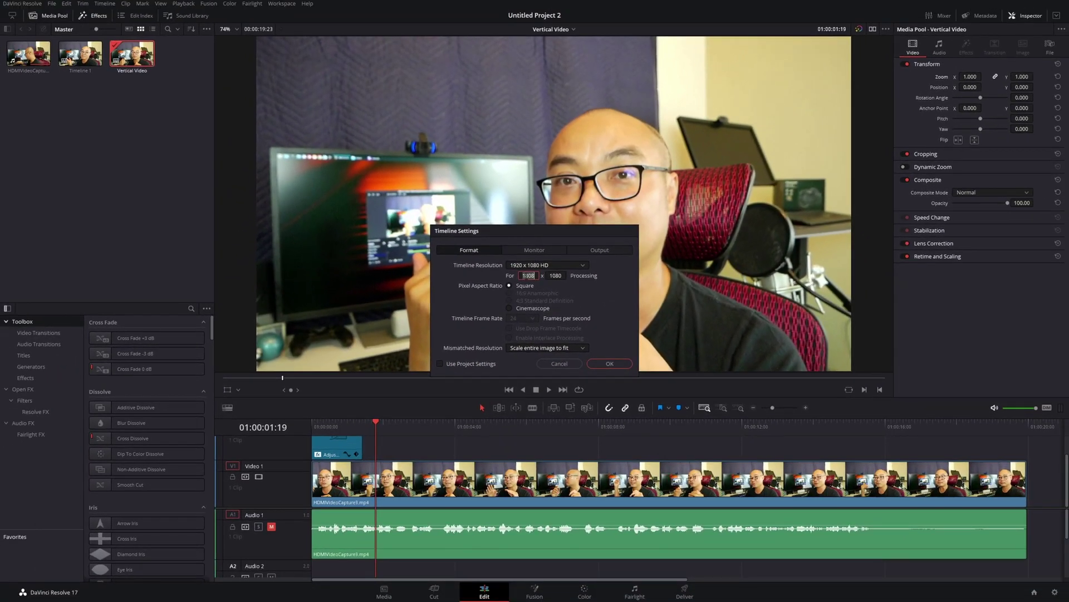
key(BackSpace)
key(BackSpace)
key(BackSpace)
text(080)
click(558, 276)
key(BackSpace)
key(BackSpace)
key(BackSpace)
text(920)
click(610, 363)
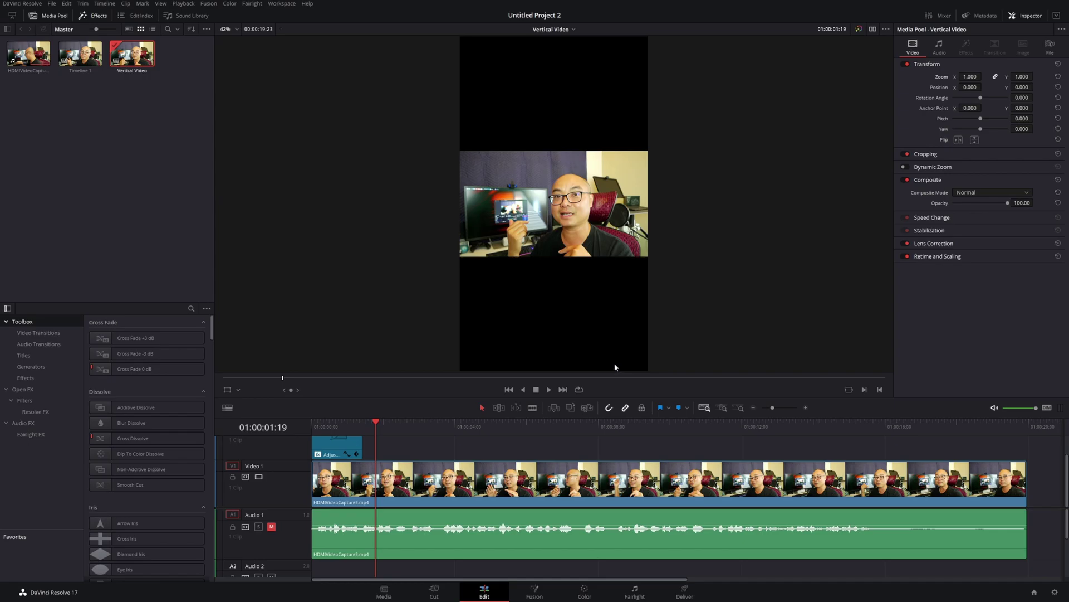
Zoom the clip to 3.480 and shift it to X -334 to fill the frame
click(663, 475)
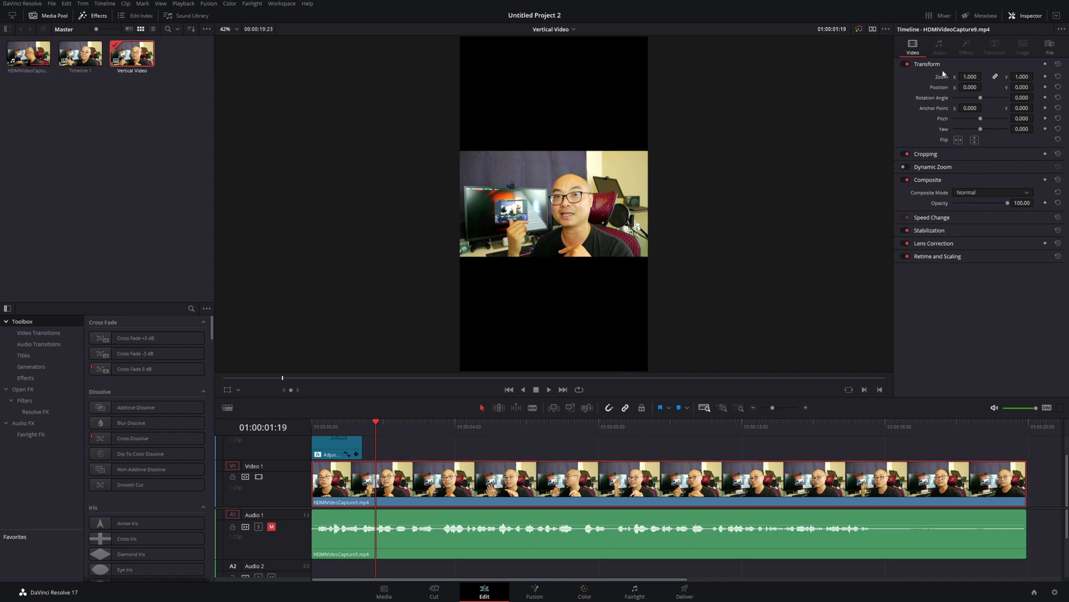
click(1019, 17)
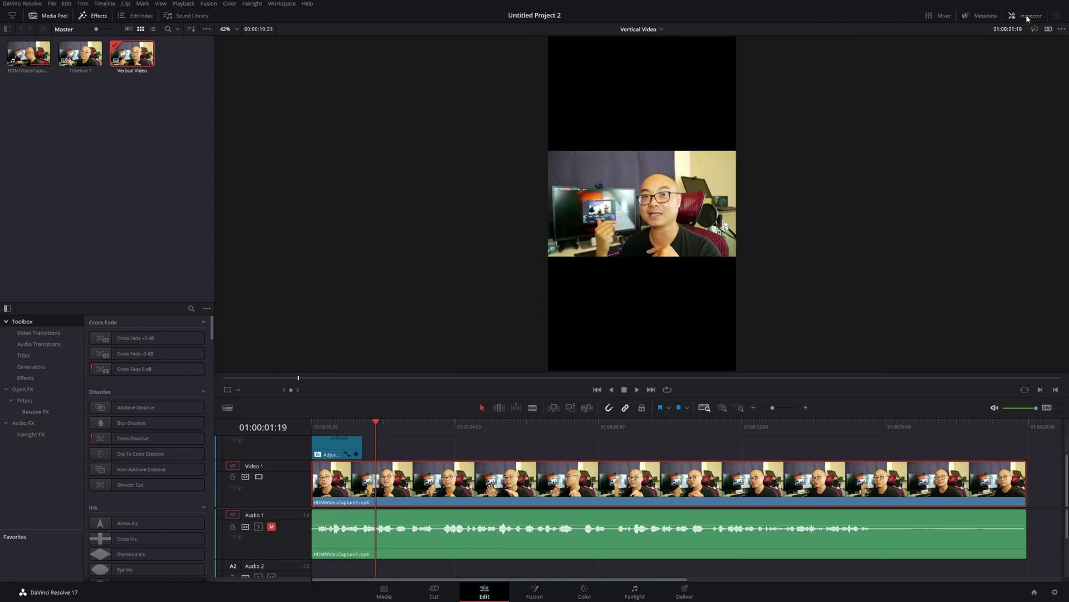
click(1024, 17)
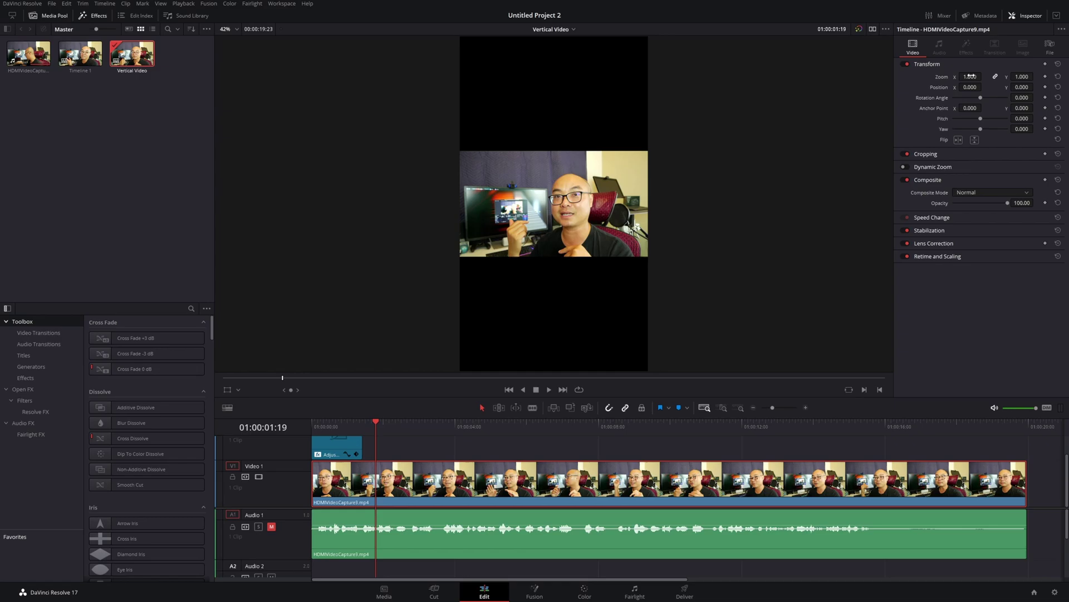
drag(971, 76, 984, 87)
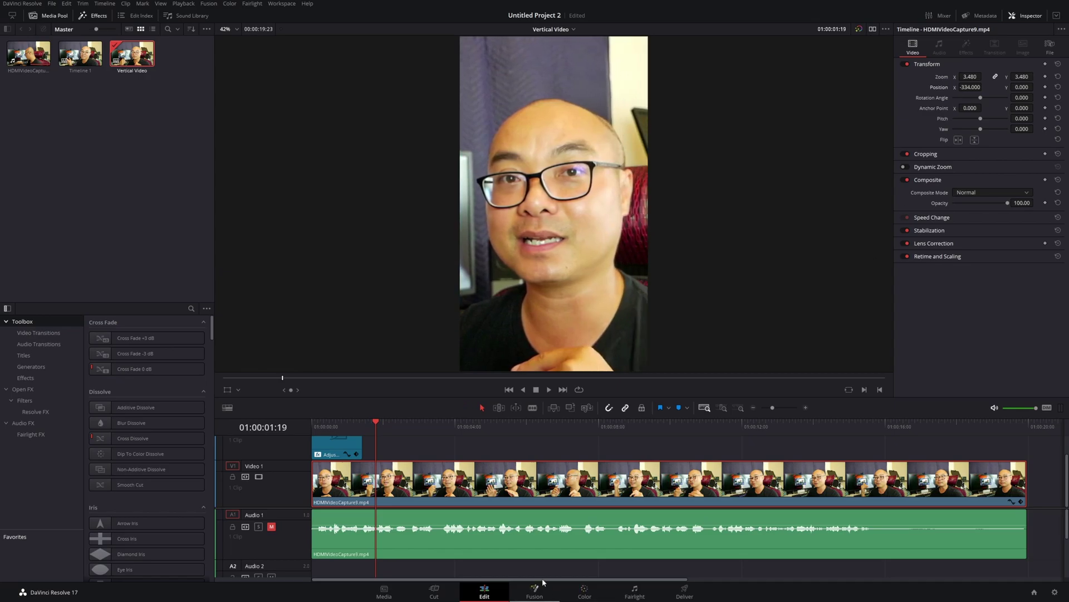
Play back the timeline to preview the reframed clip
key(space)
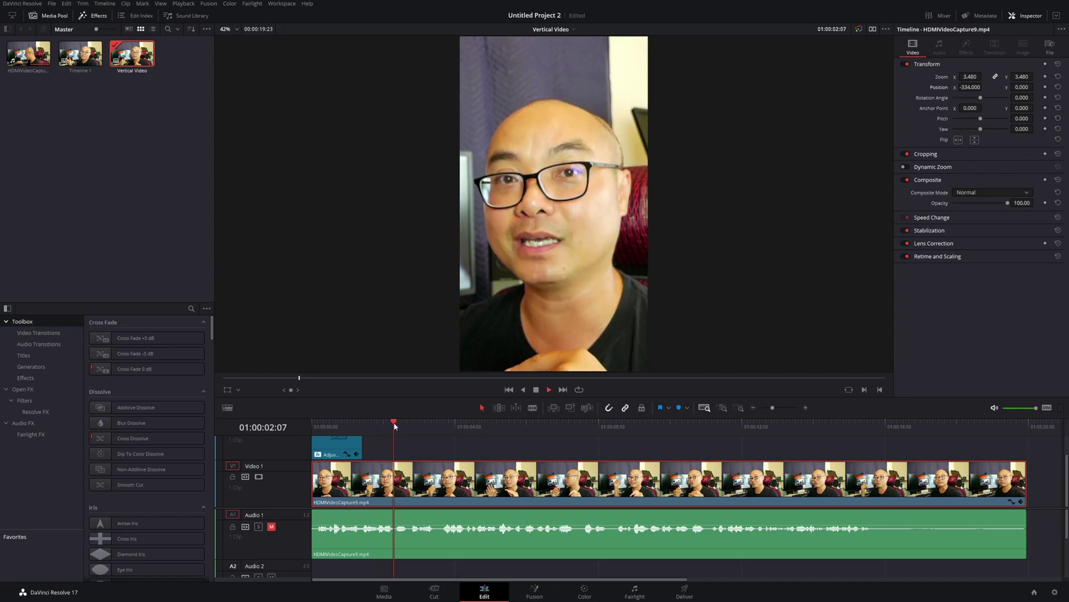
key(space)
key(space)
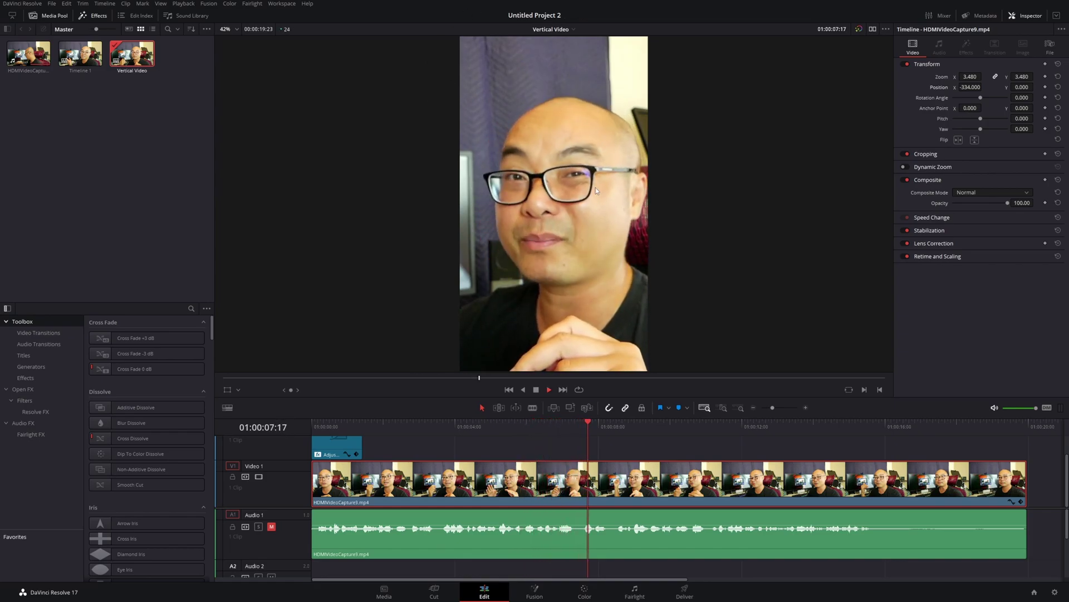
key(space)
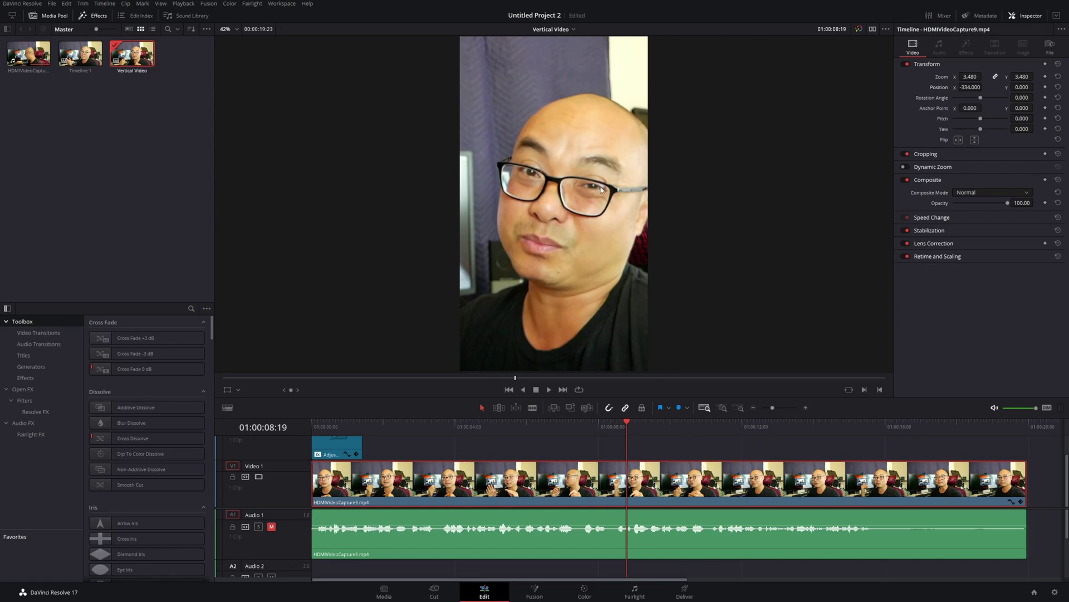
key(space)
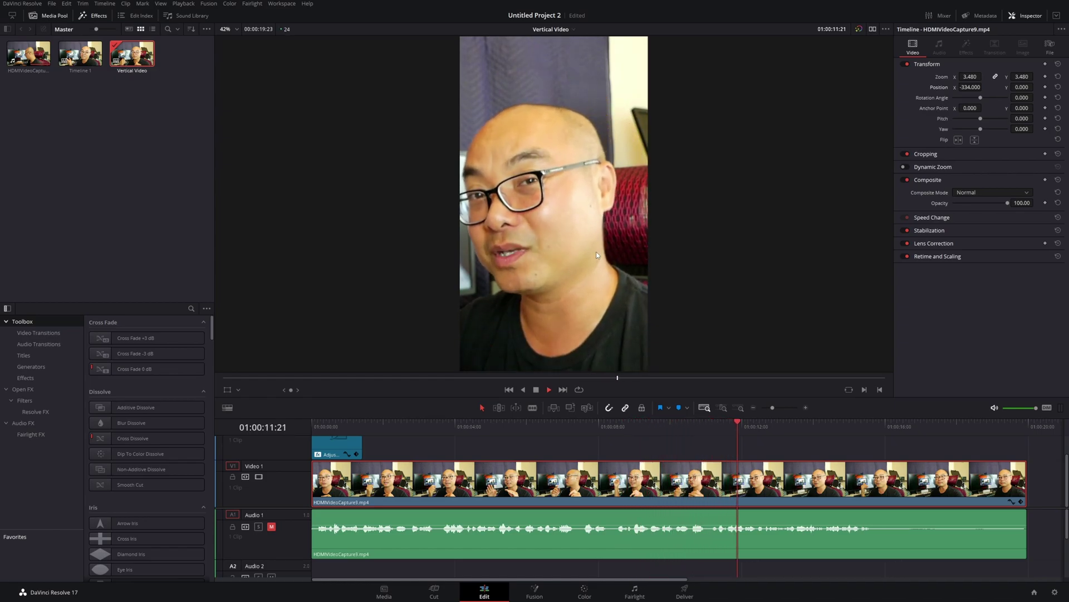
key(space)
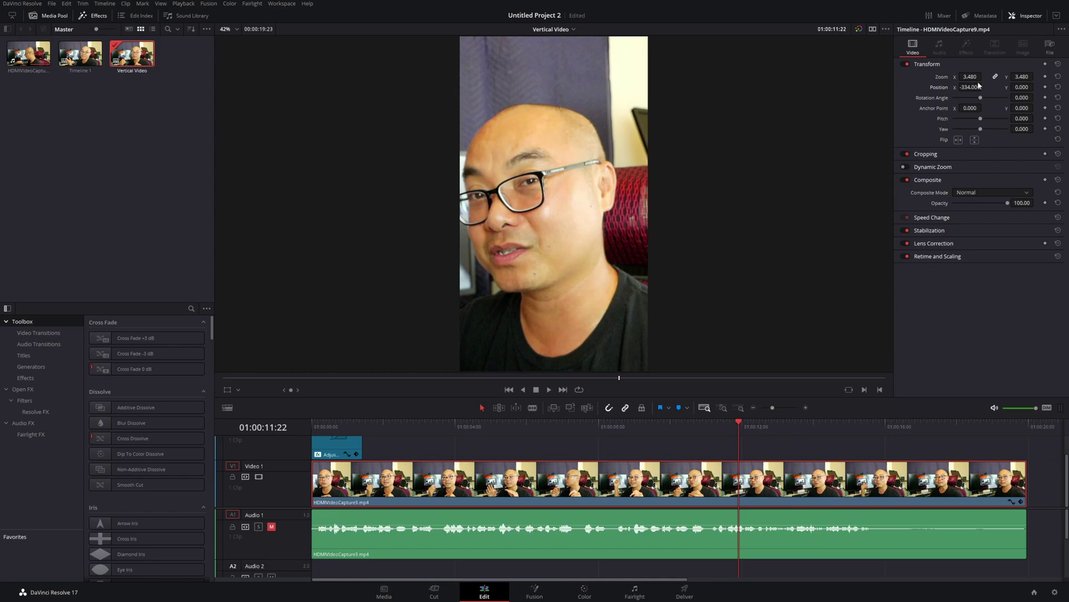
Reset the clip's zoom to 1.000, recentre it, and save the project
double_click(944, 78)
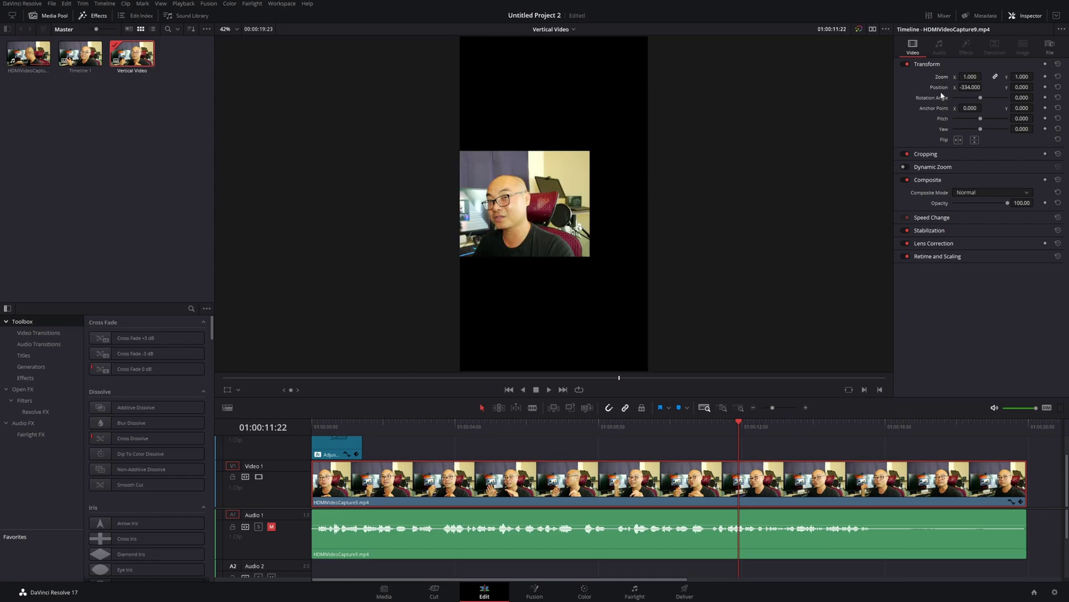
double_click(938, 88)
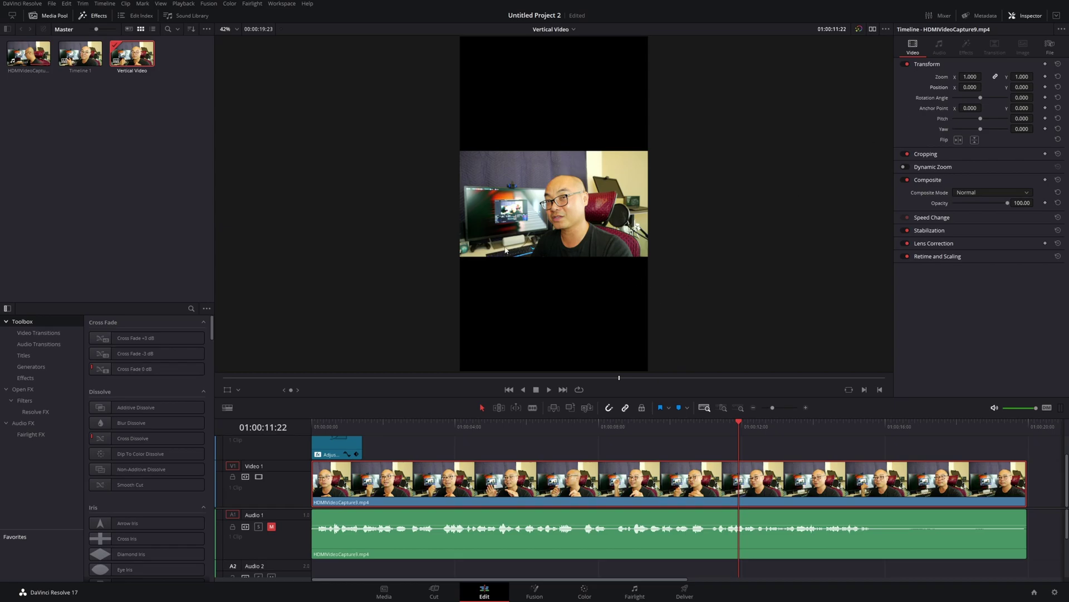
key(ctrl+s)
Add an empty video track below the first track
right_click(281, 490)
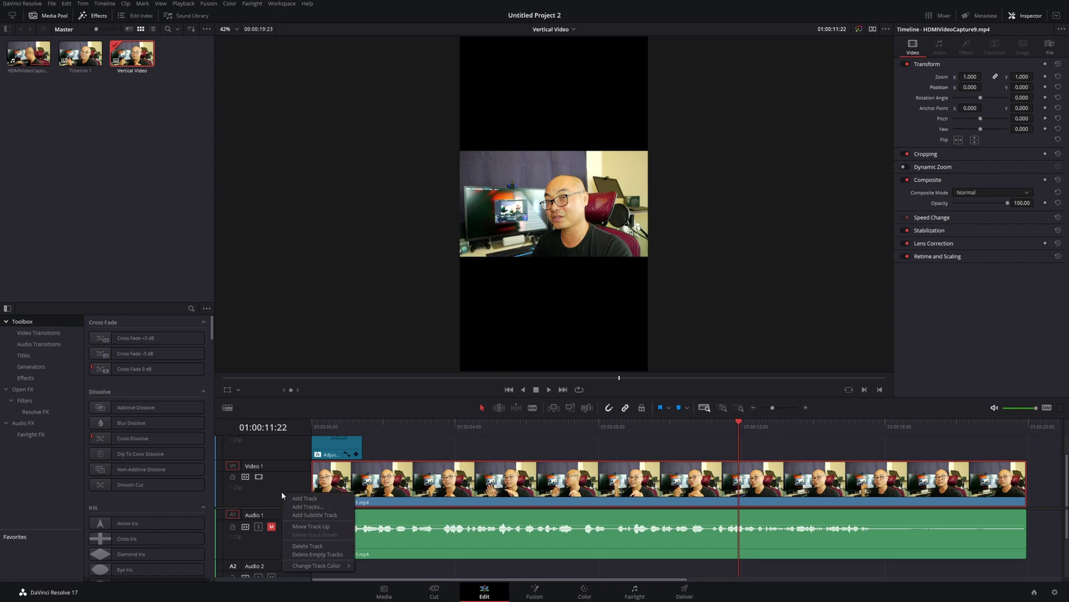
click(311, 507)
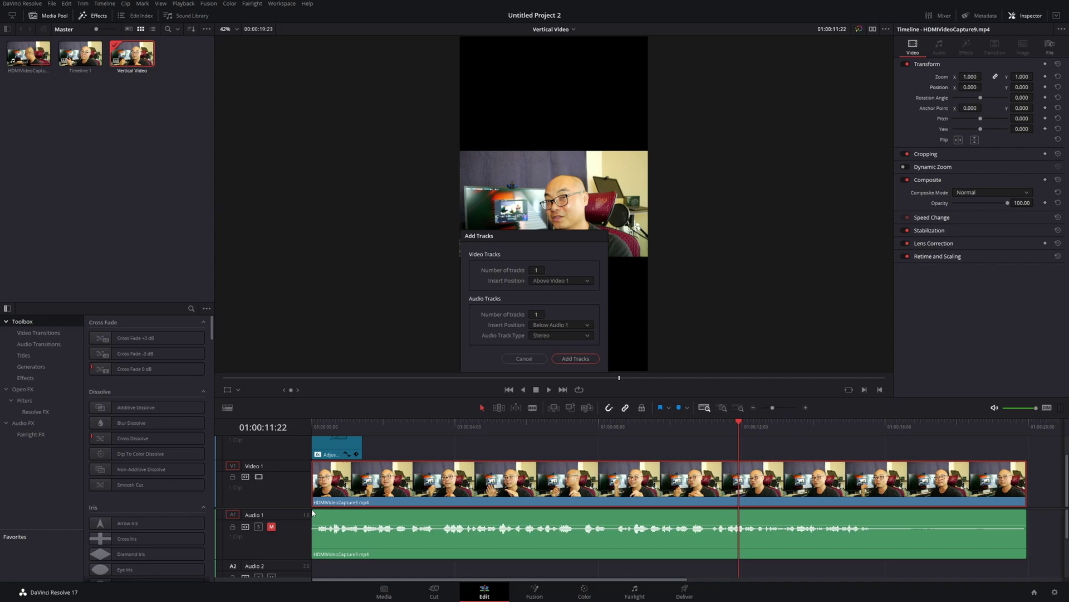
click(577, 278)
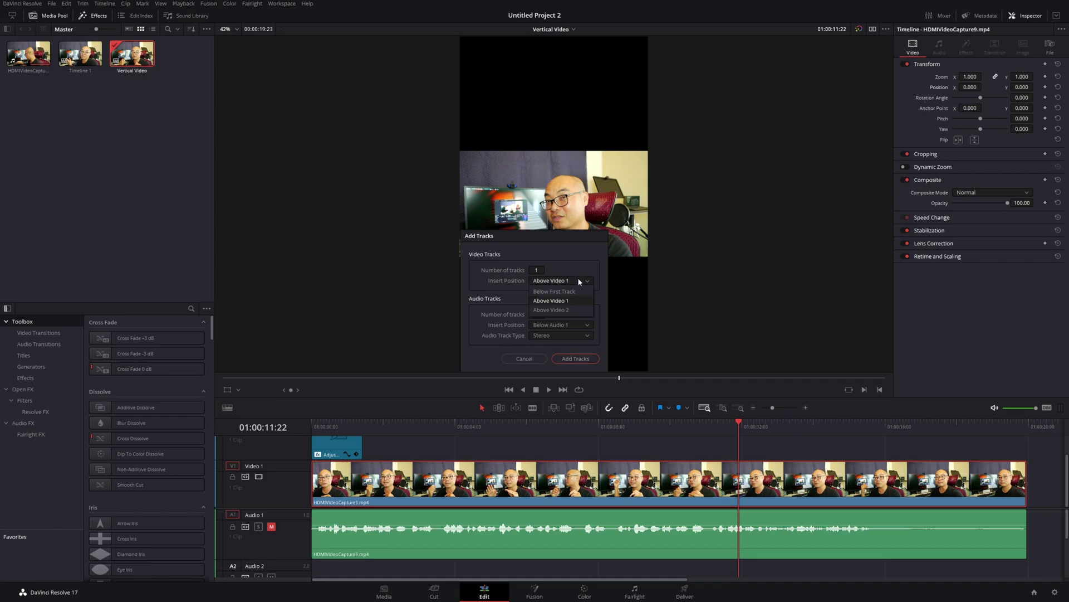
click(579, 290)
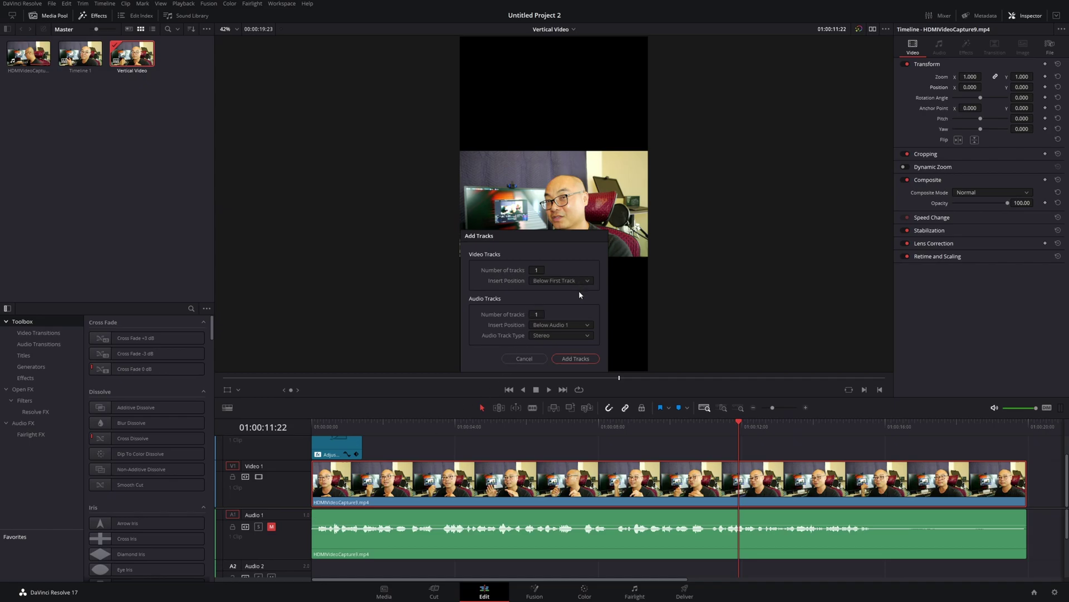
click(566, 357)
scroll(469, 463, down, 2)
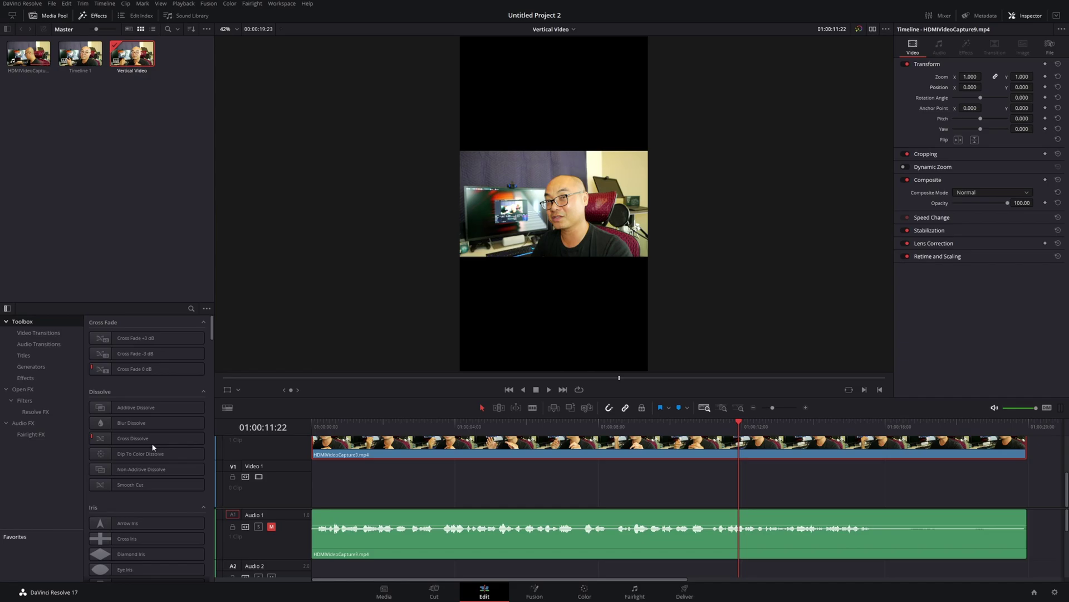
Place a Solid Color generator at the start of Video 1 and make it red
click(26, 368)
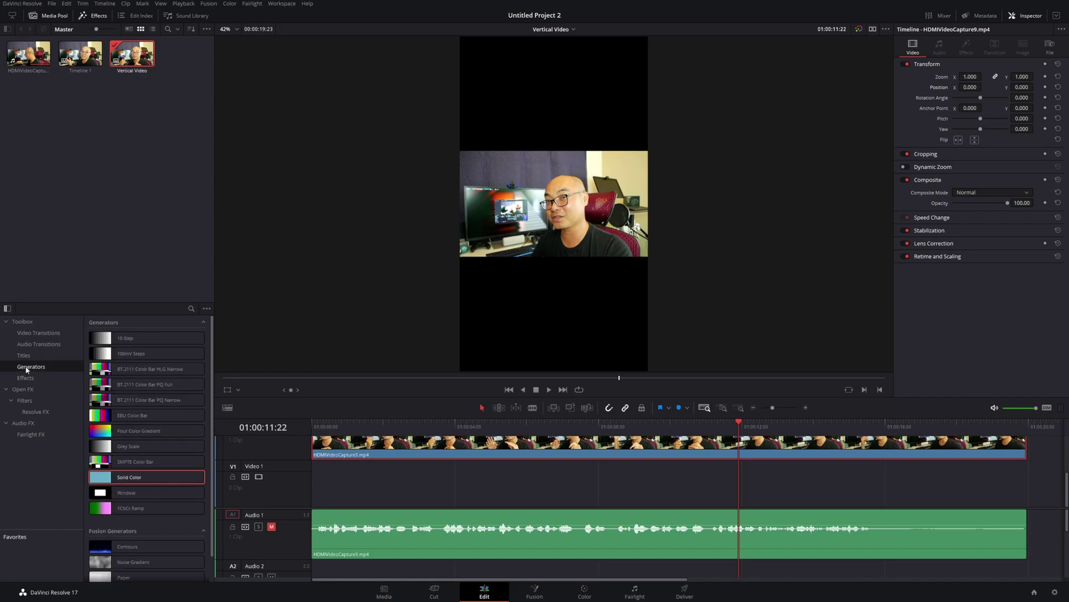
drag(131, 478, 313, 493)
click(348, 429)
click(382, 479)
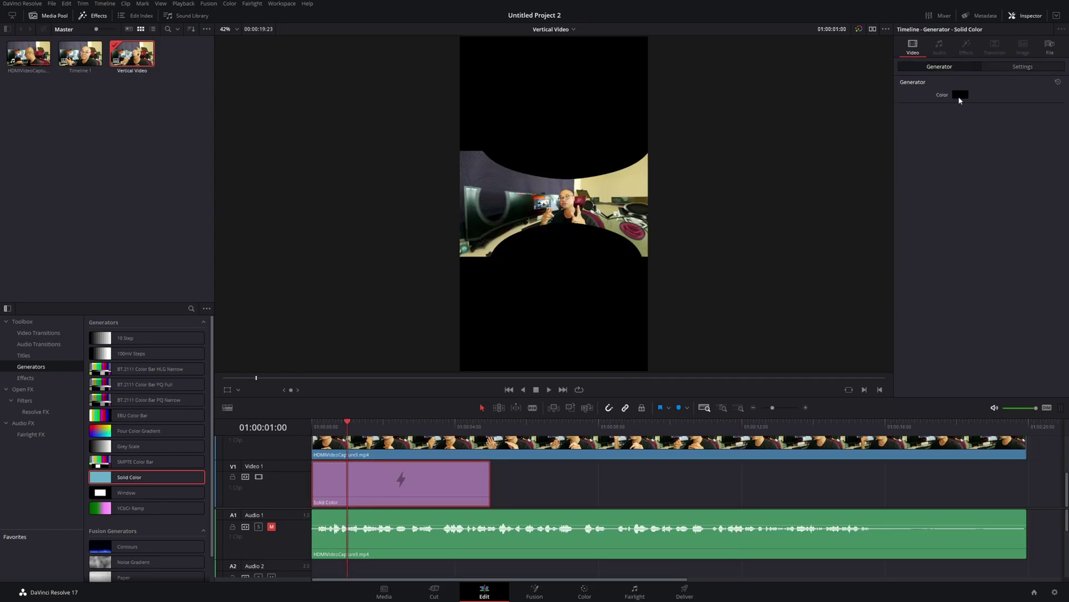
click(960, 95)
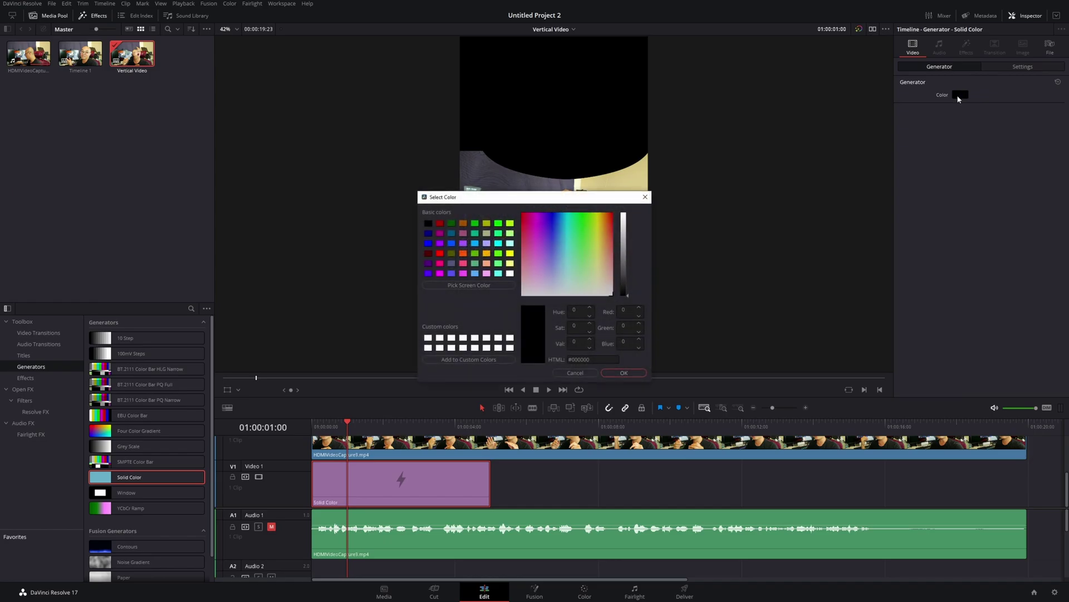
click(440, 253)
click(608, 371)
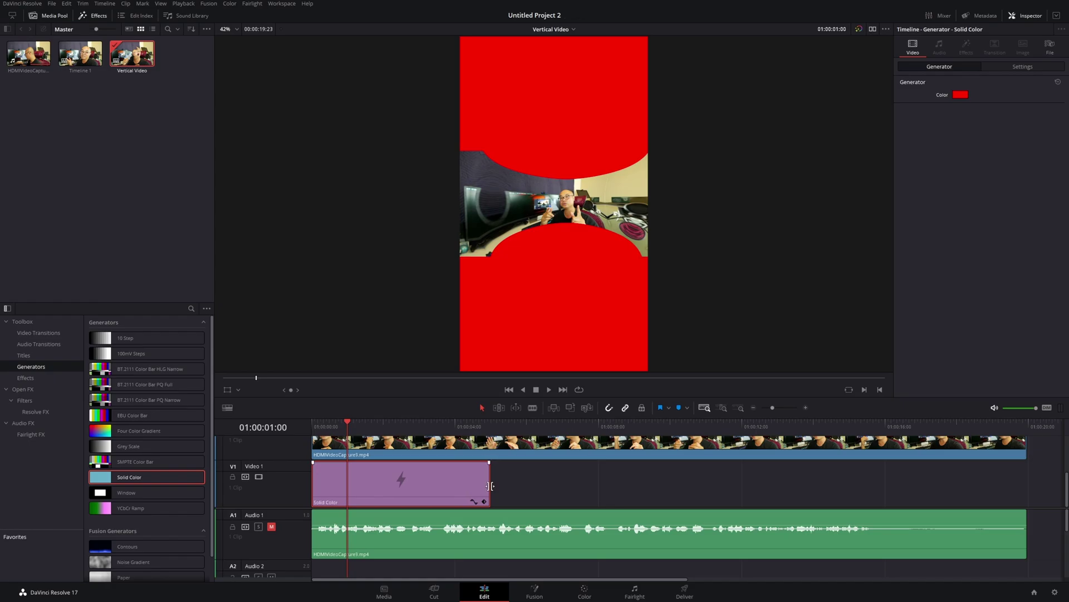
Extend the red clip to nearly the video's length and preview the layering
drag(490, 485, 910, 500)
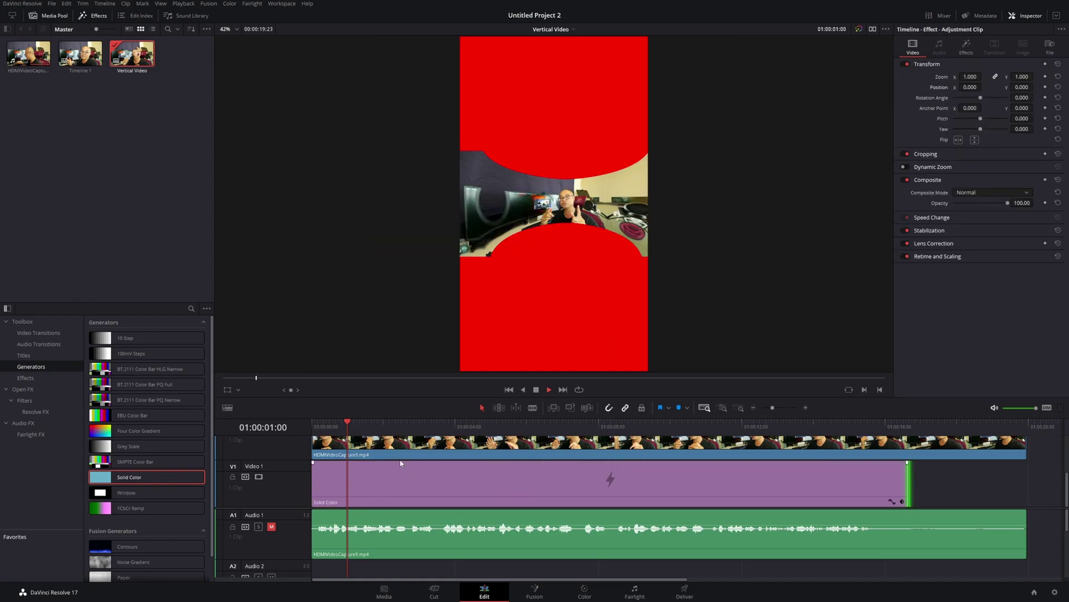
key(space)
key(space)
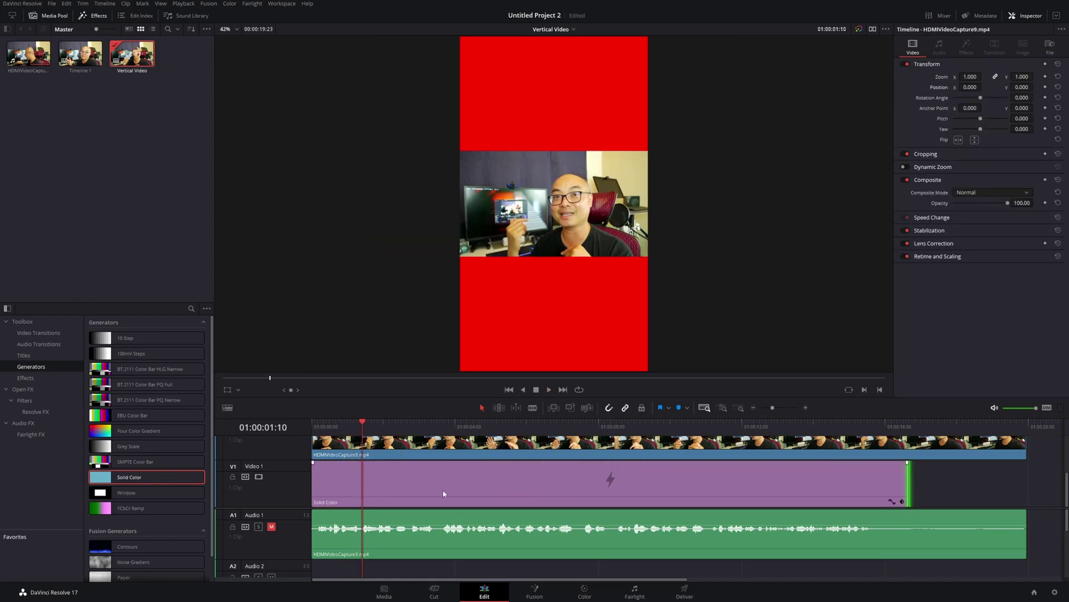
click(399, 439)
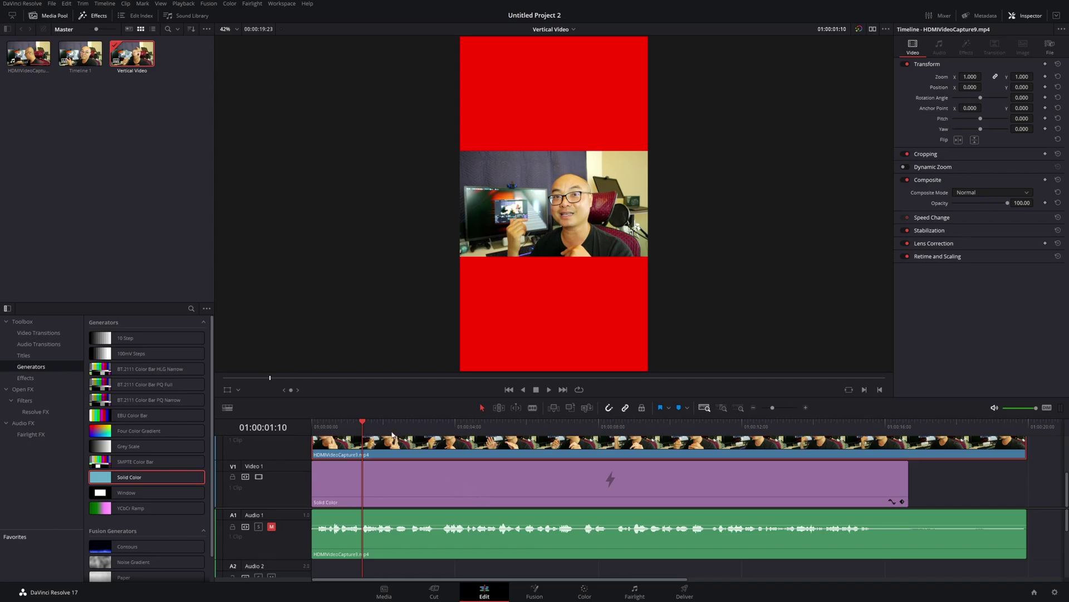
key(space)
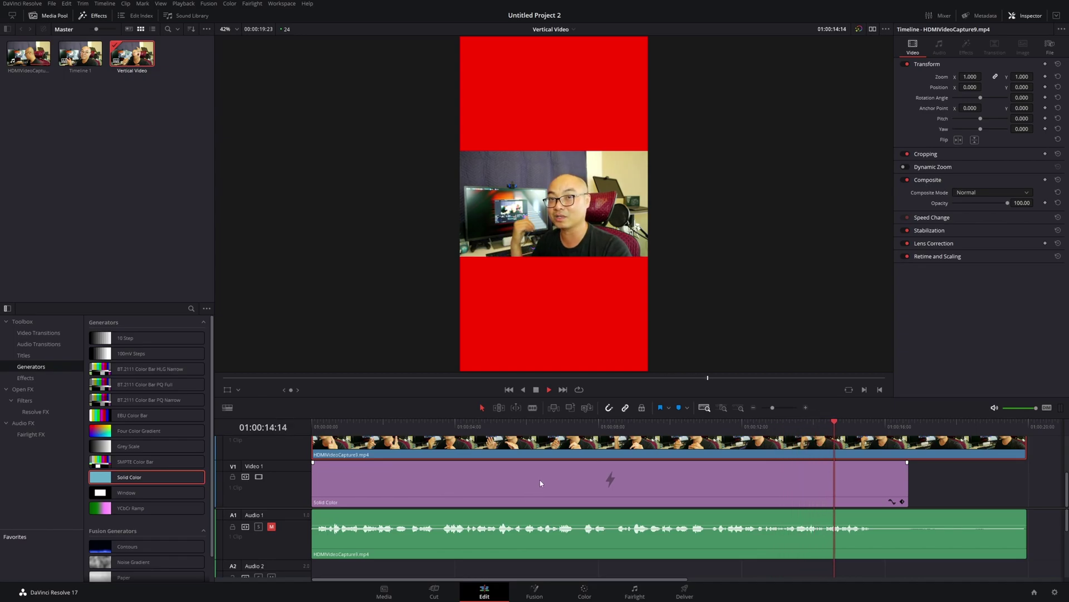
click(332, 425)
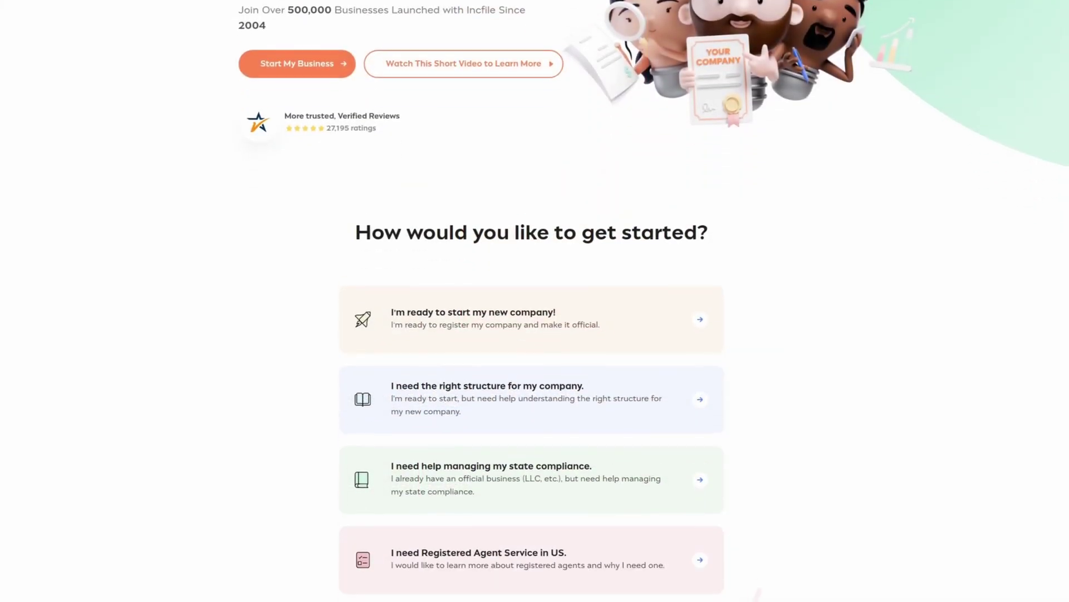
Scroll down past the video section to the 'Why Choose Incfile' section
scroll(535, 301, down, 3)
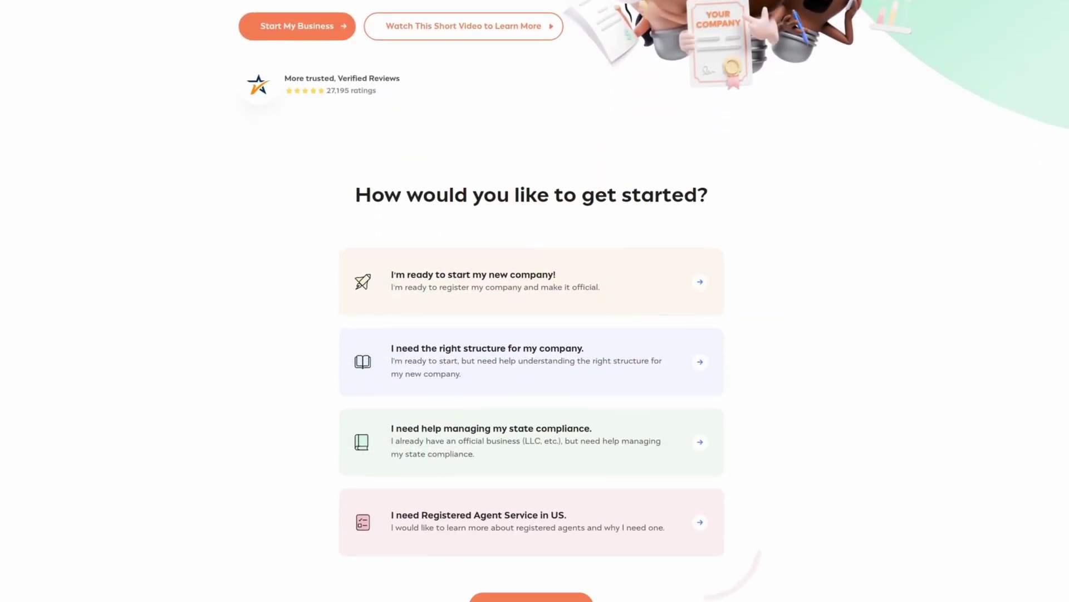
scroll(535, 301, down, 4)
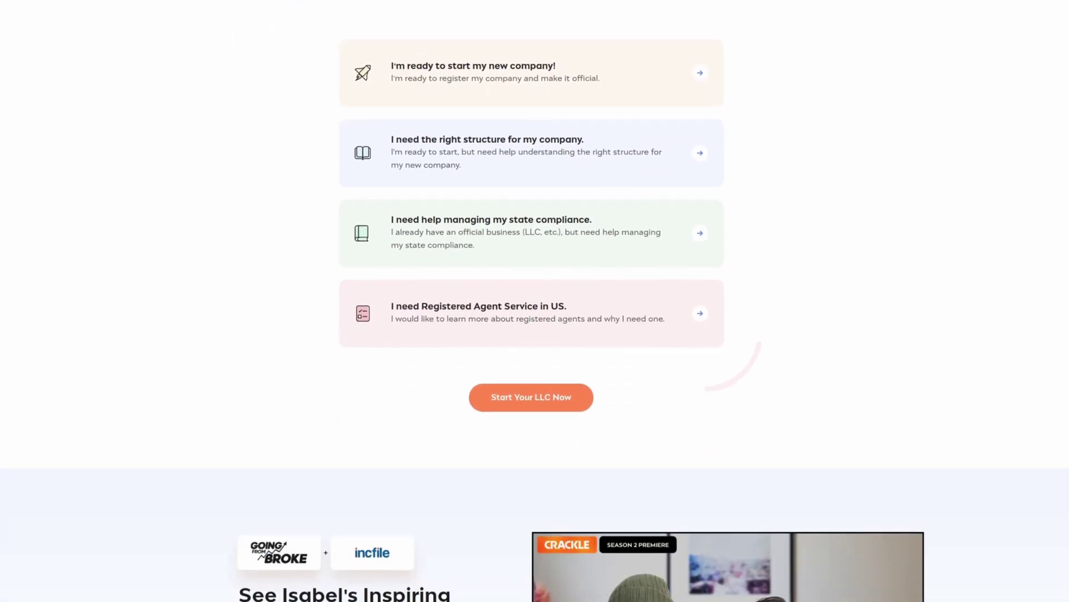
scroll(535, 301, down, 2)
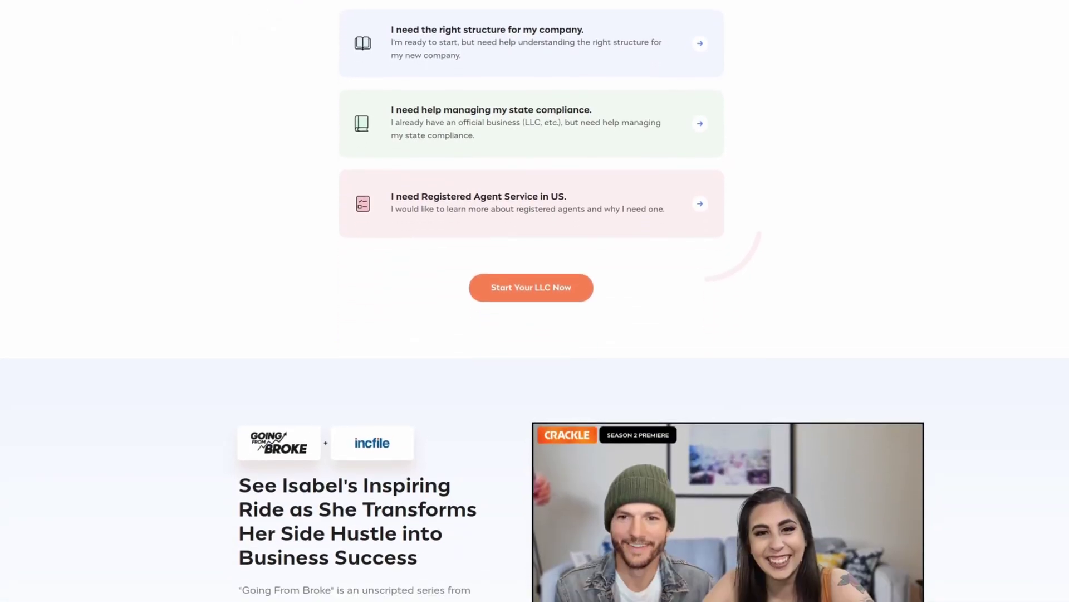
scroll(535, 300, down, 3)
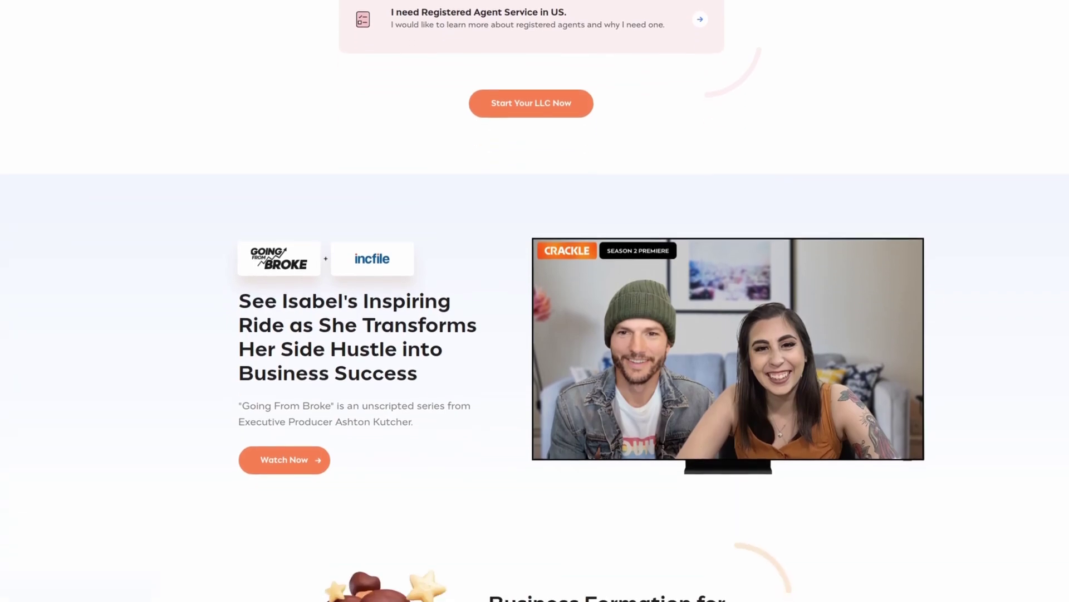
scroll(535, 301, down, 4)
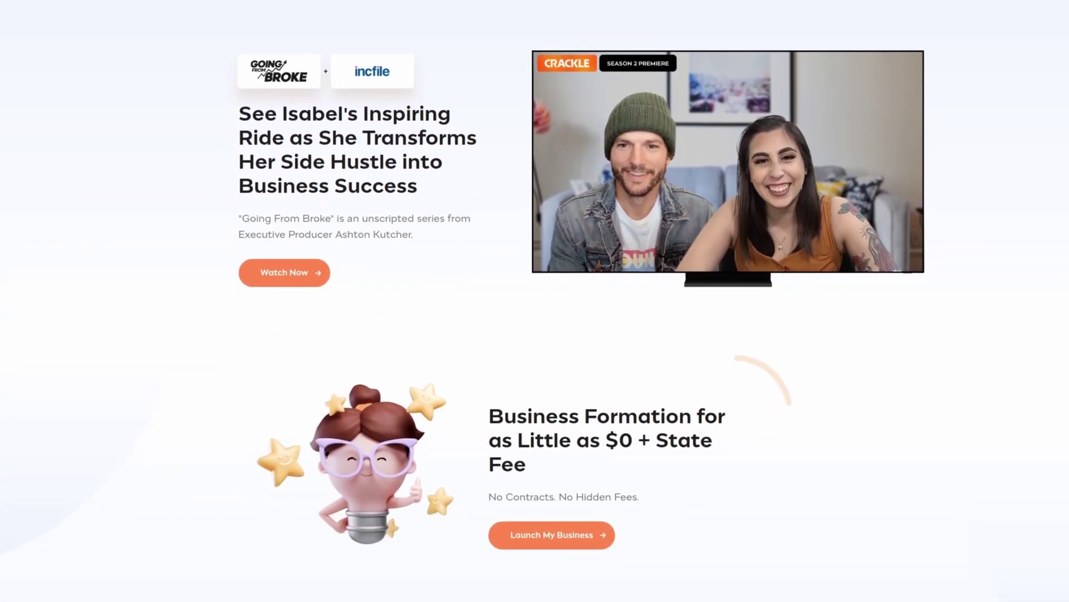
scroll(535, 301, down, 1)
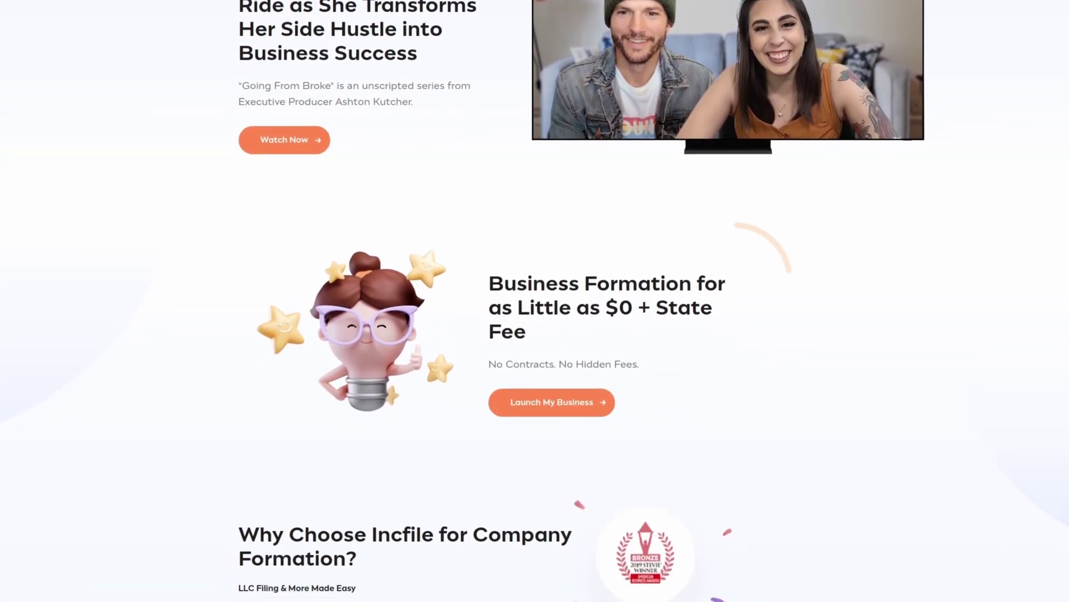
scroll(535, 301, down, 1)
scroll(534, 300, down, 1)
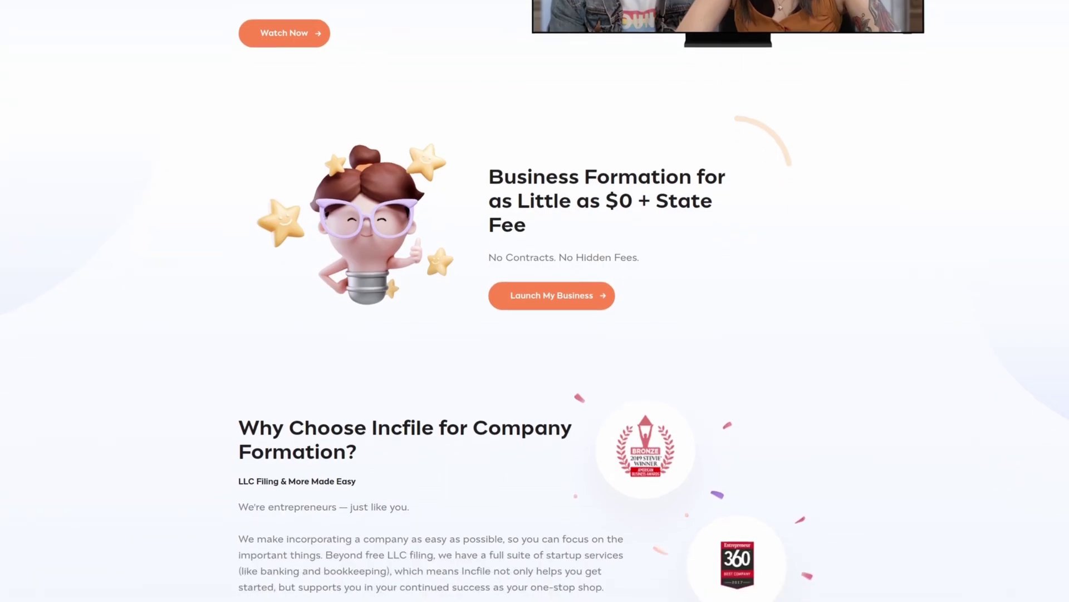
scroll(534, 301, down, 2)
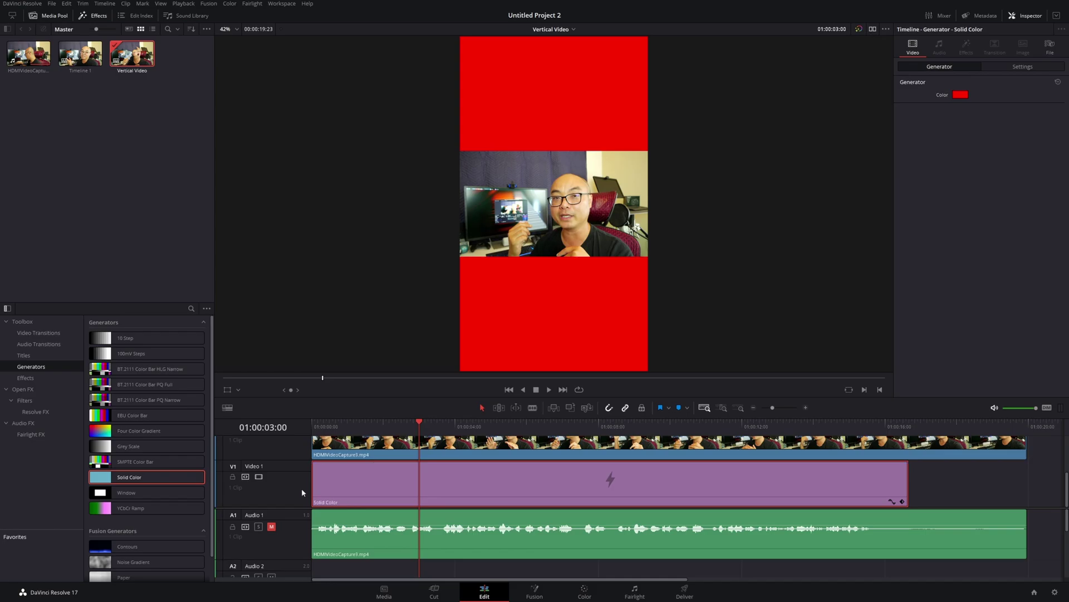
Hide the red background track and select the video clip on Video 2
click(258, 476)
scroll(479, 481, up, 2)
scroll(467, 476, up, 1)
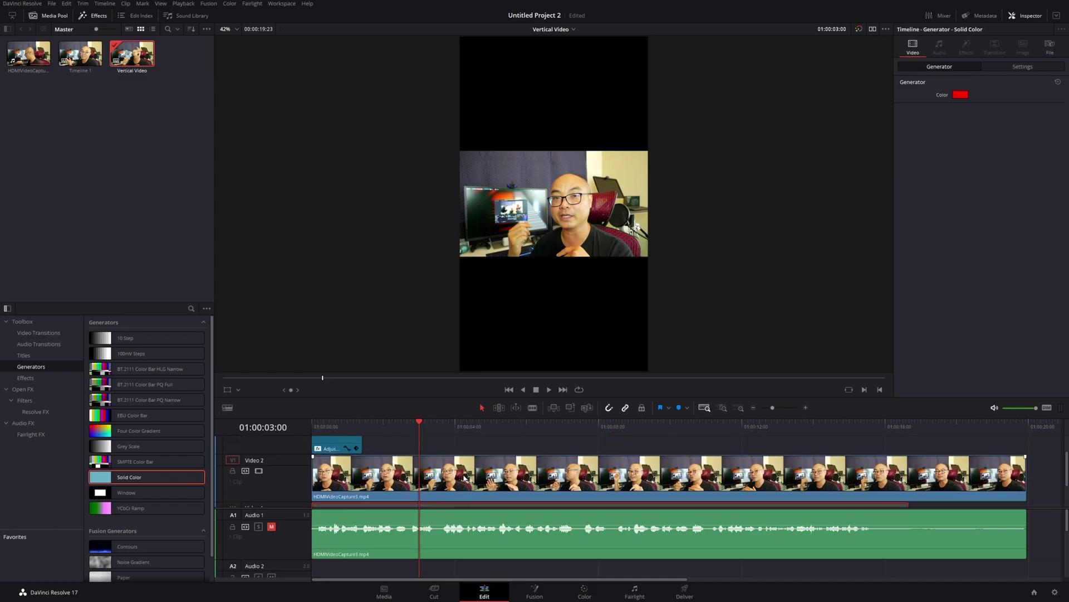
click(483, 483)
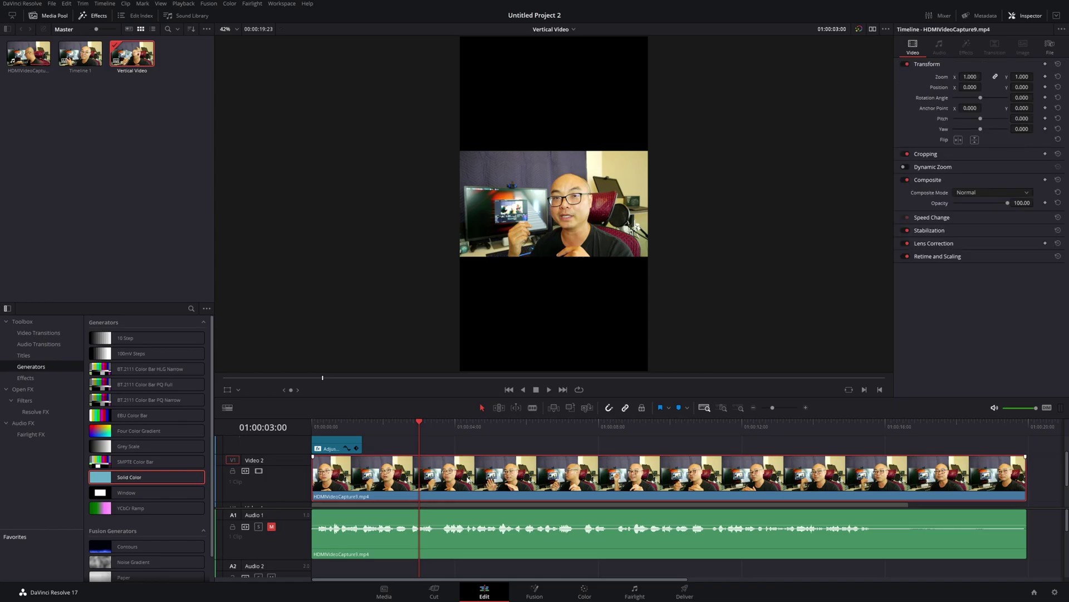
Browse the OpenFX filters down to Resolve FX Stylize to find Blanking Fill
click(26, 390)
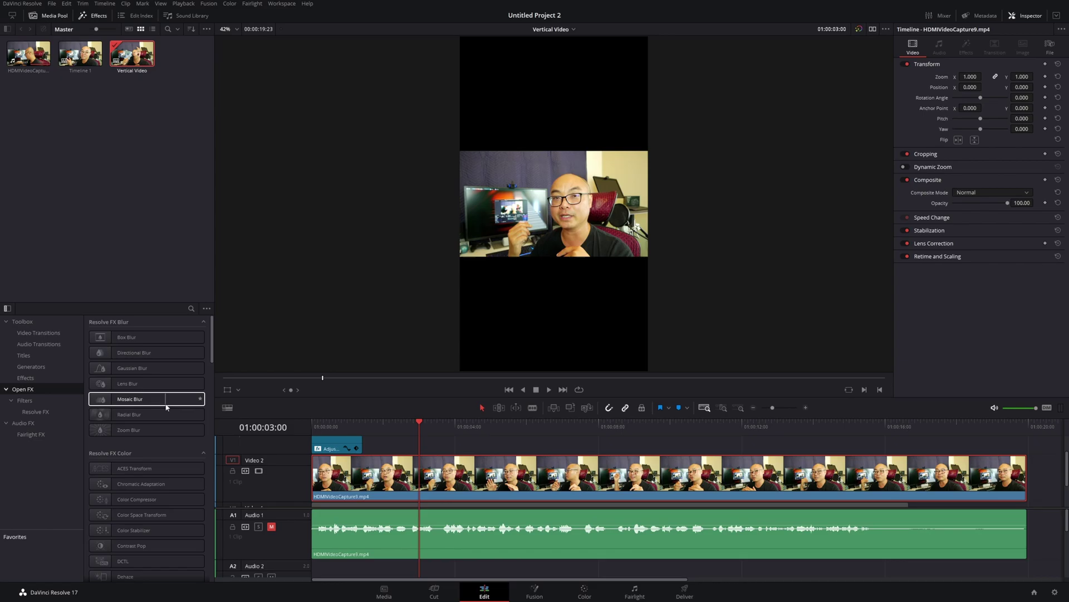
scroll(166, 407, down, 5)
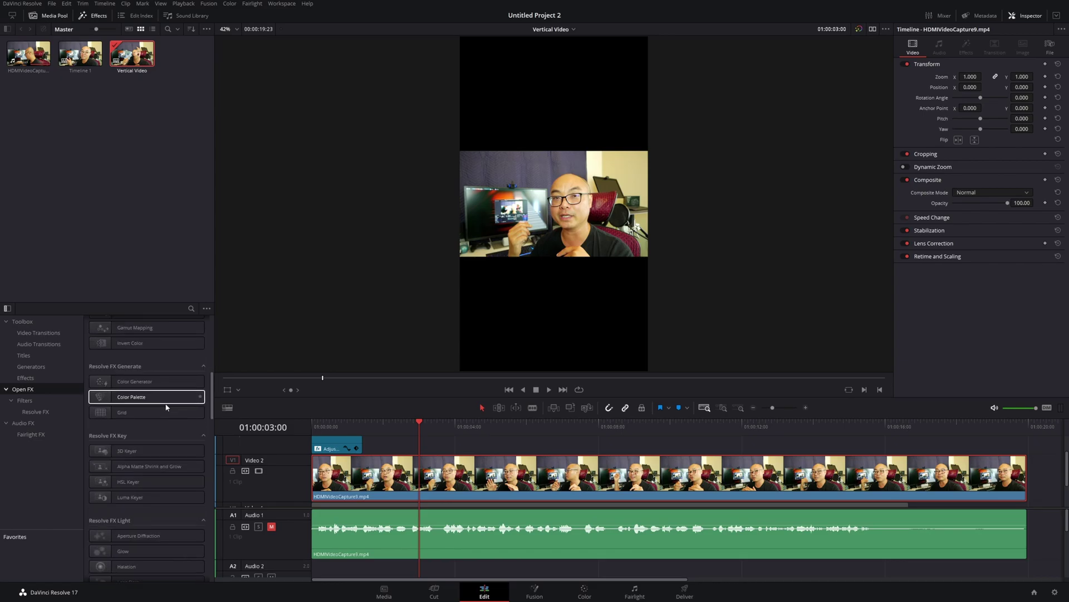
scroll(166, 407, down, 4)
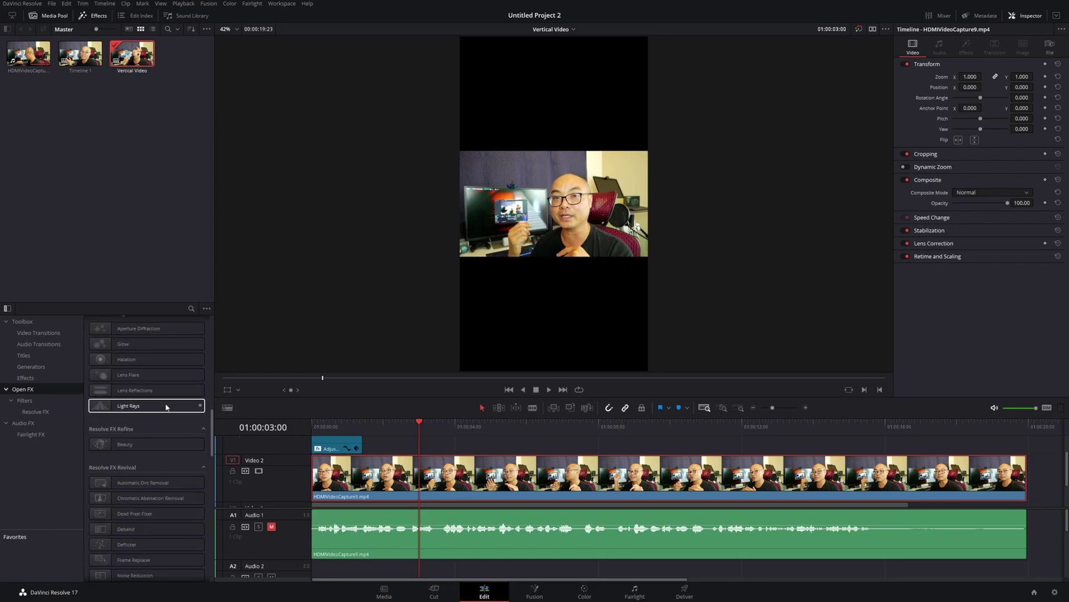
scroll(166, 407, down, 4)
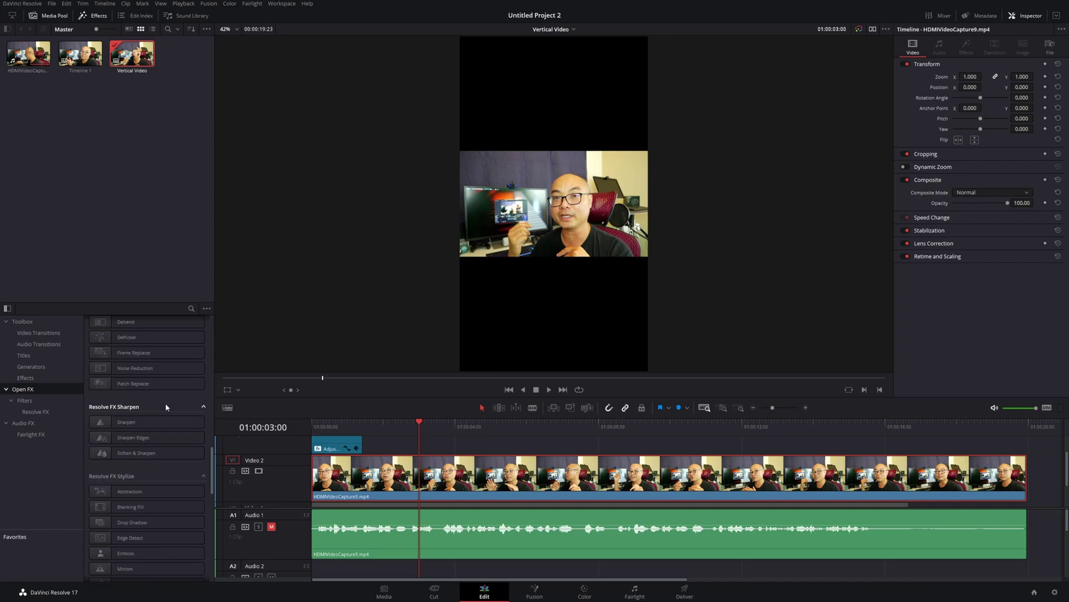
scroll(166, 423, down, 2)
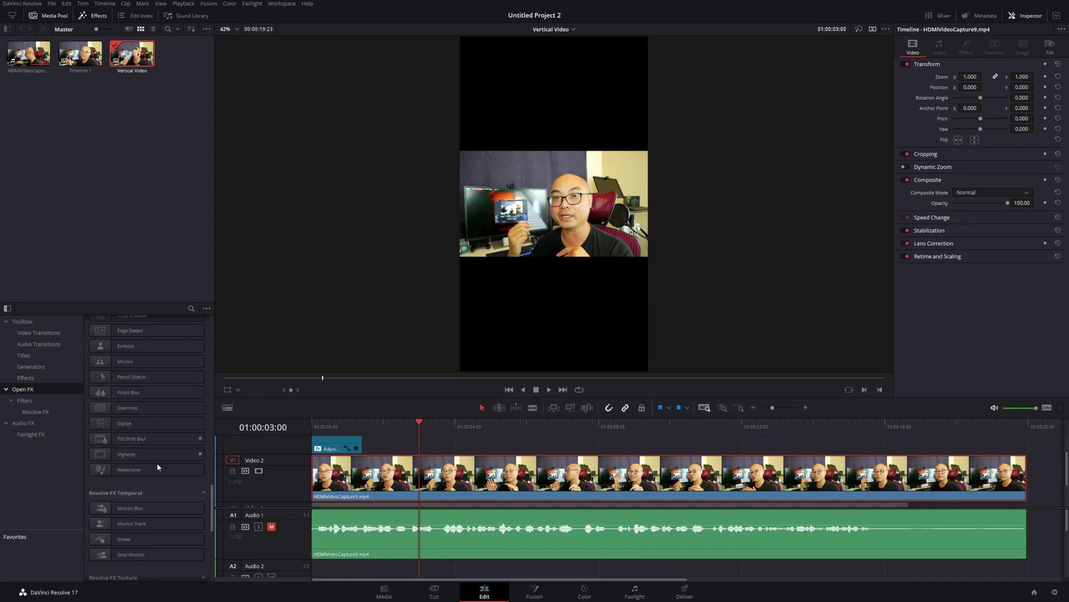
scroll(156, 474, down, 2)
scroll(156, 478, up, 2)
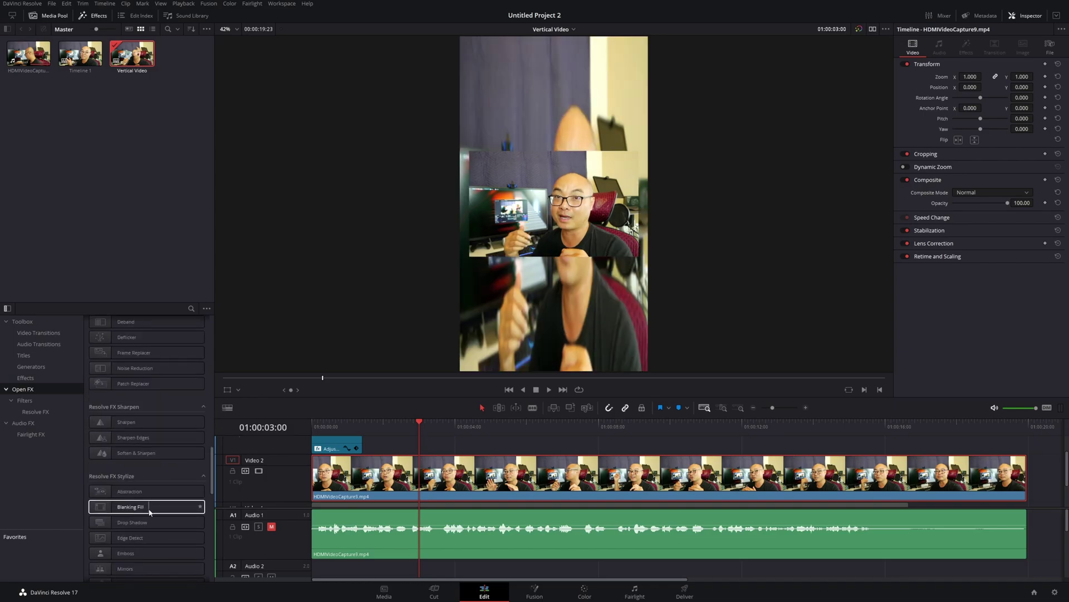
Apply Blanking Fill to the Video 2 clip and play back the blurred fill
drag(144, 508, 504, 485)
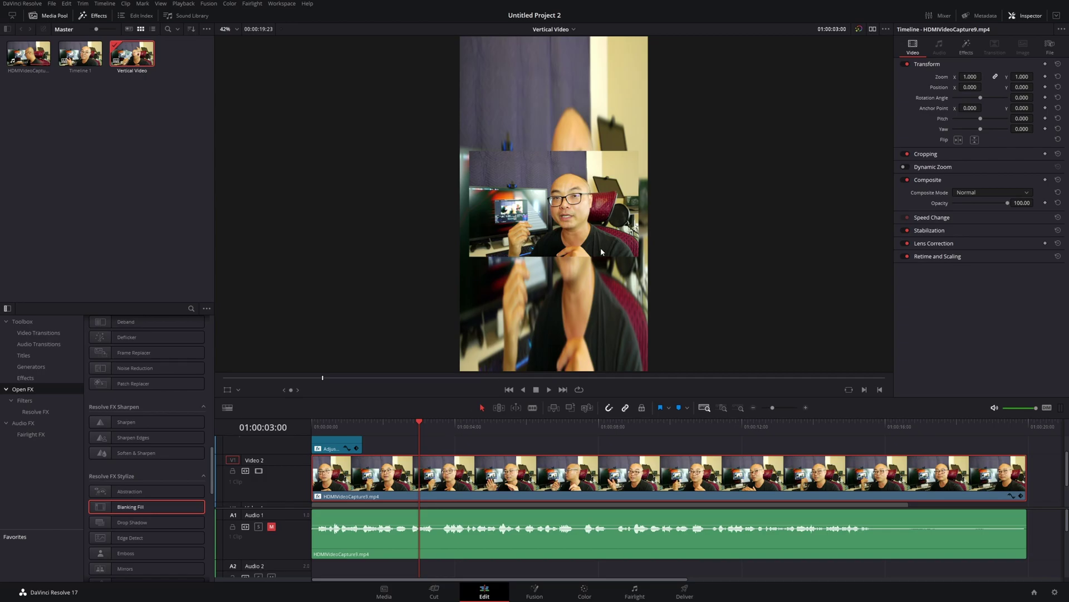
key(space)
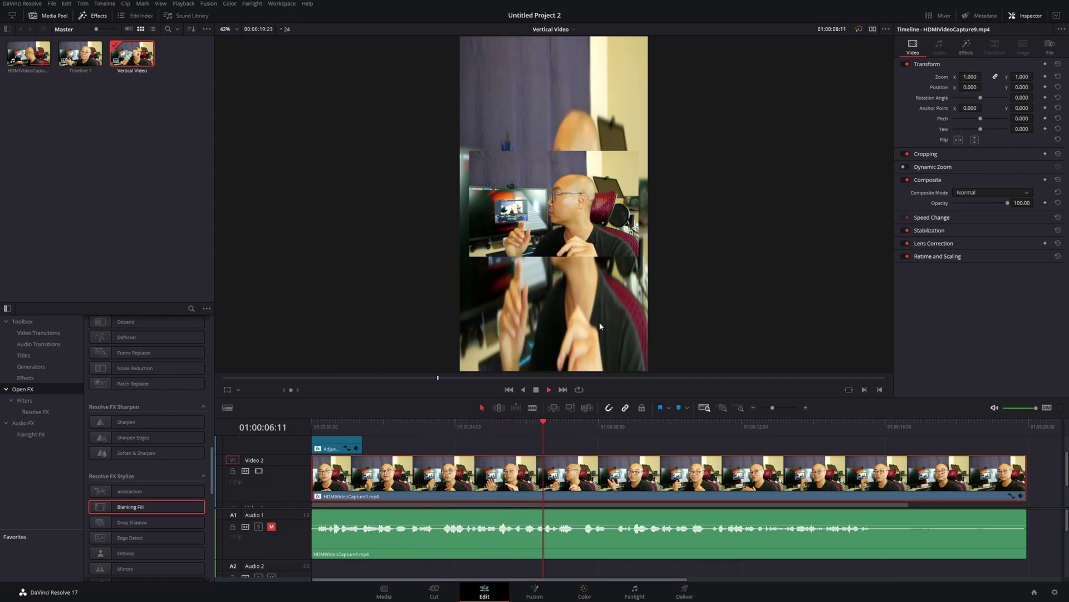
key(space)
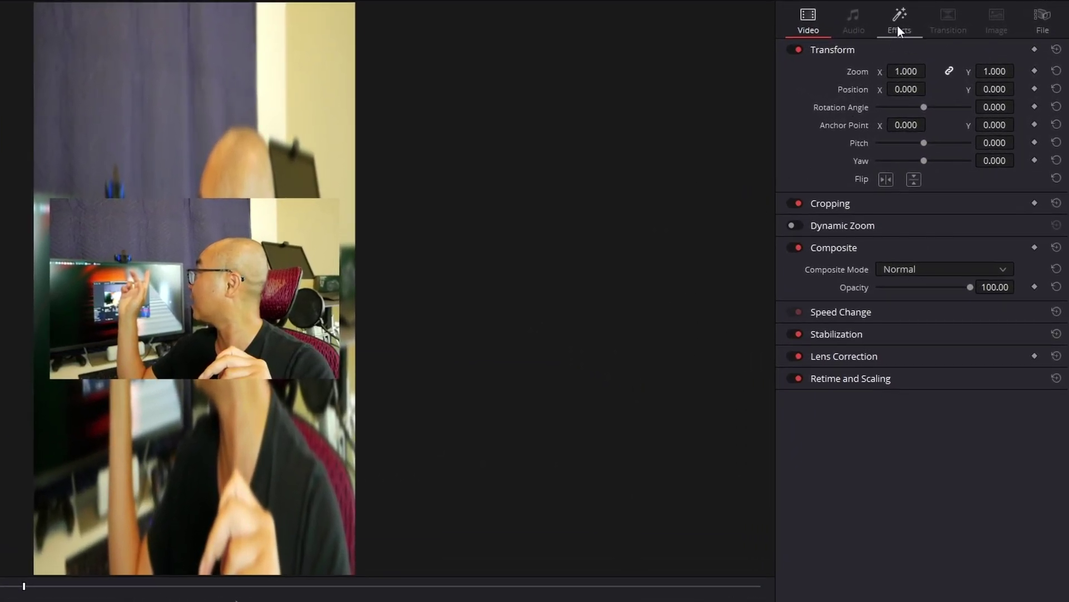
Compare the Blanking Fill zoom modes, raise Blend Edges to 0.442, and settle on Zoom To Timeline
click(898, 25)
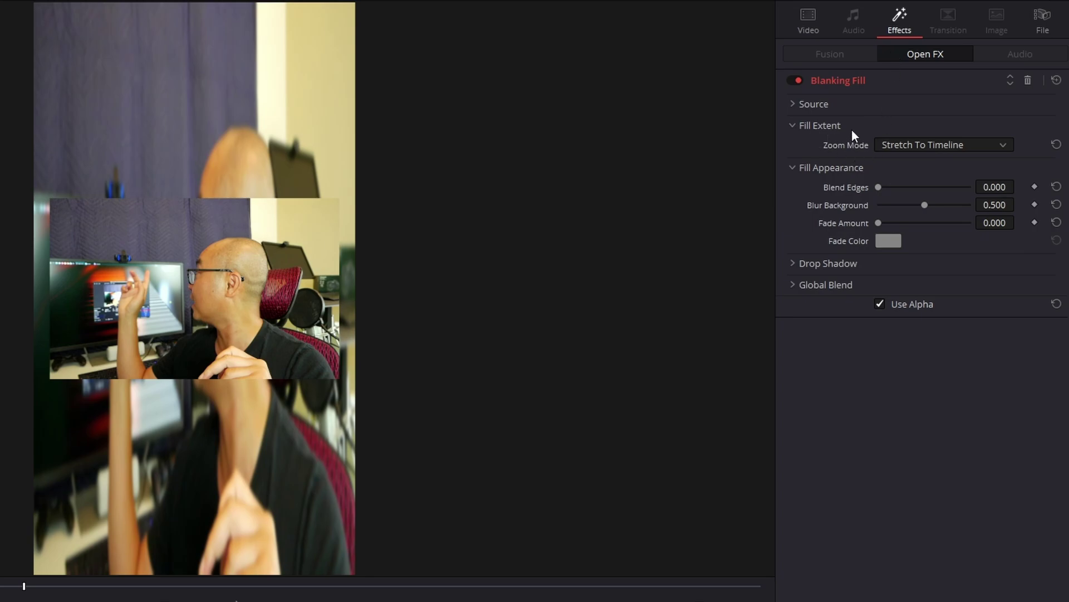
click(964, 144)
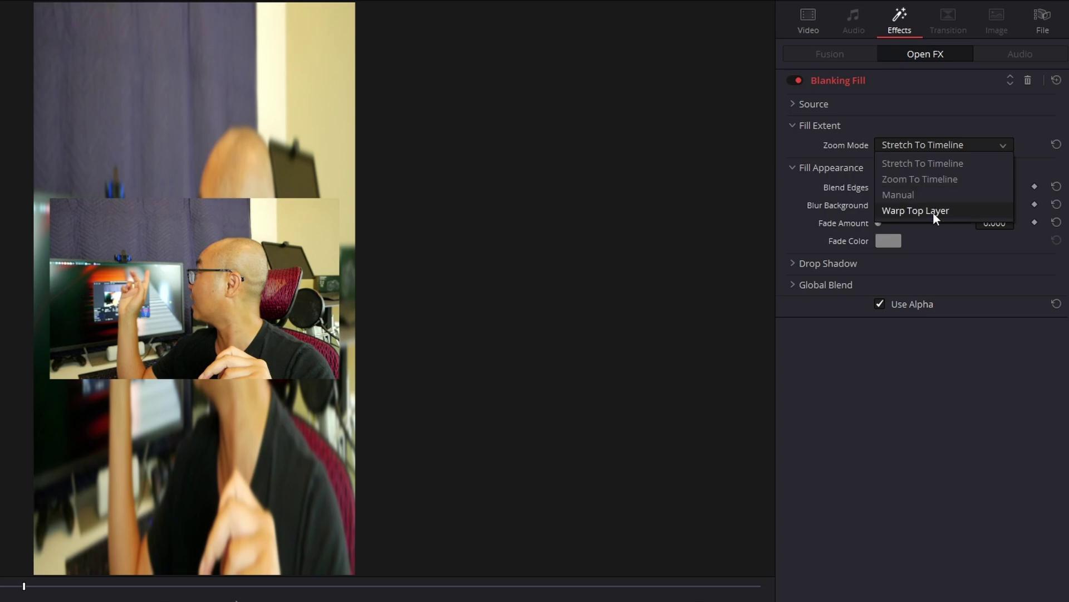
click(931, 179)
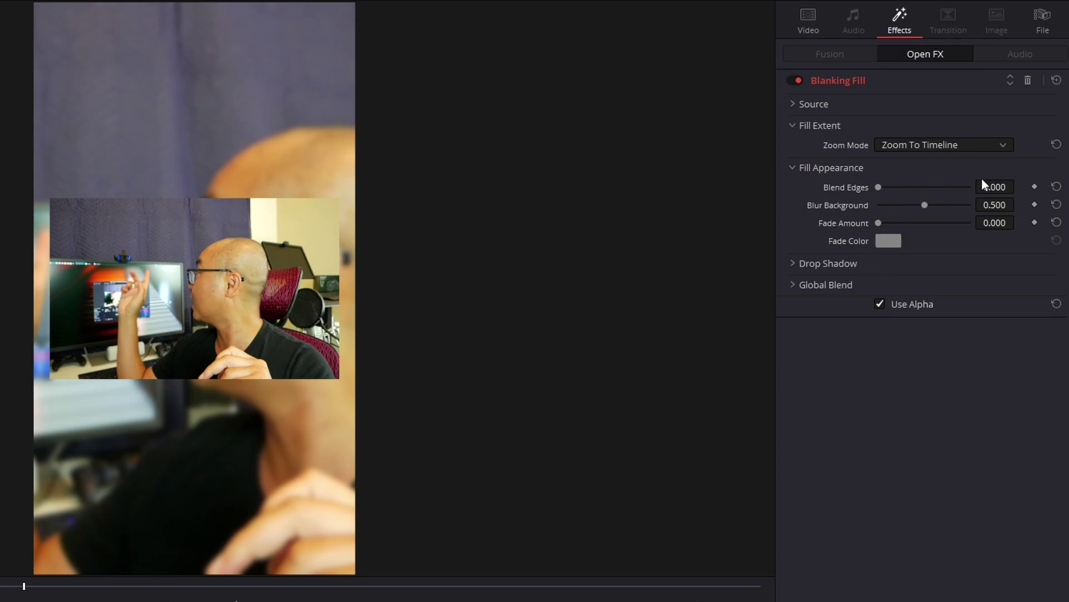
click(965, 142)
click(941, 194)
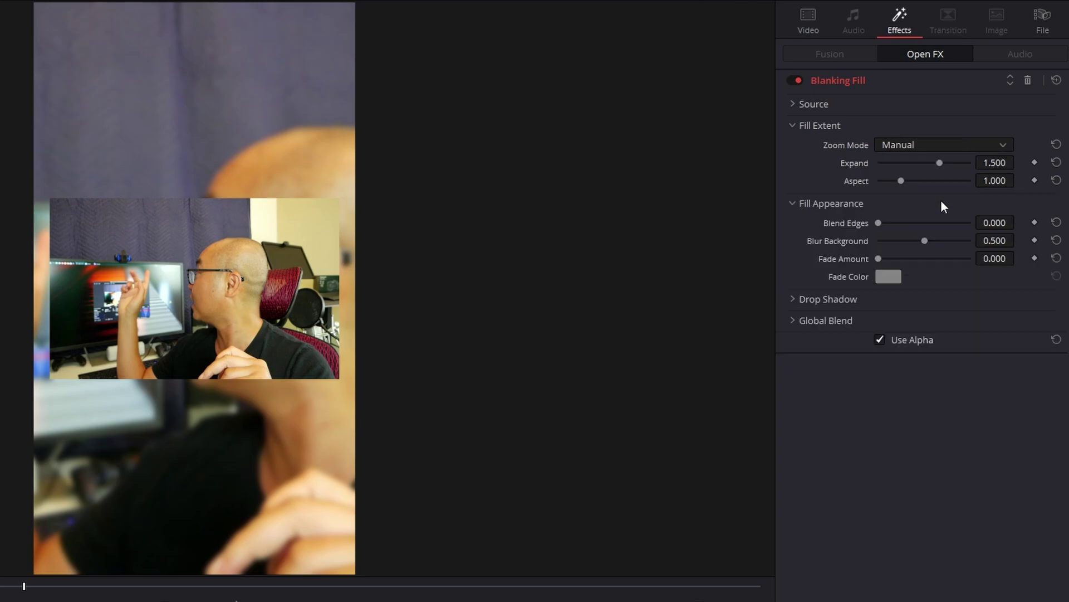
drag(888, 222, 891, 249)
click(976, 144)
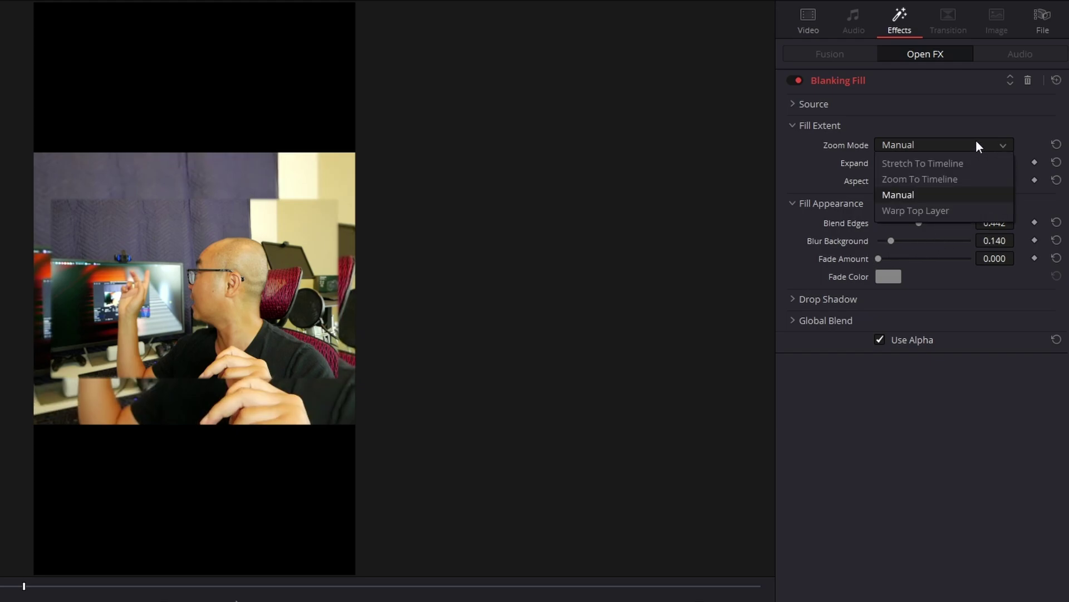
click(941, 212)
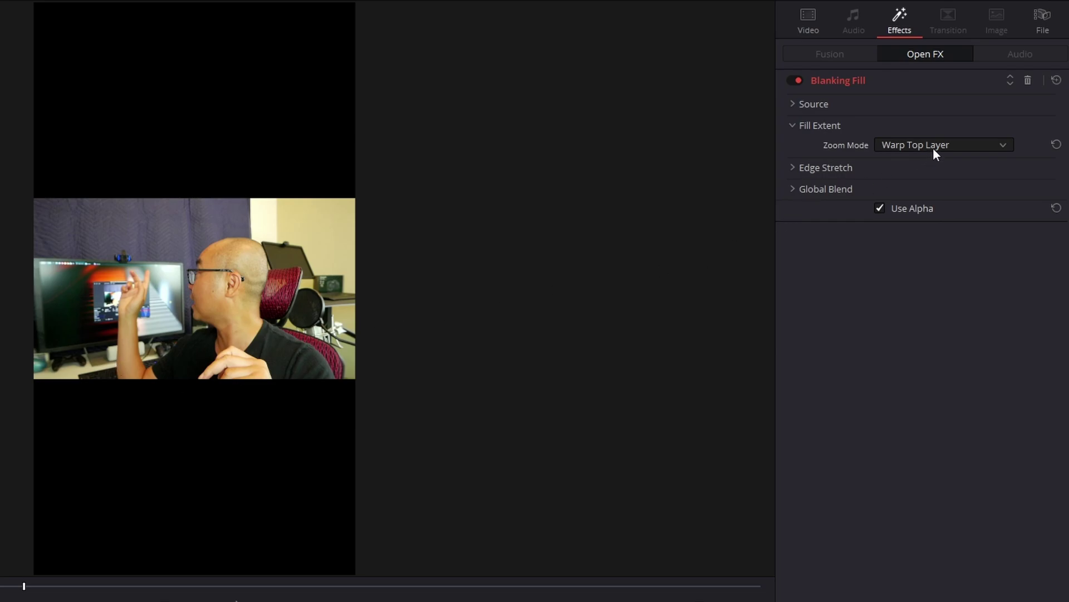
click(934, 146)
click(937, 182)
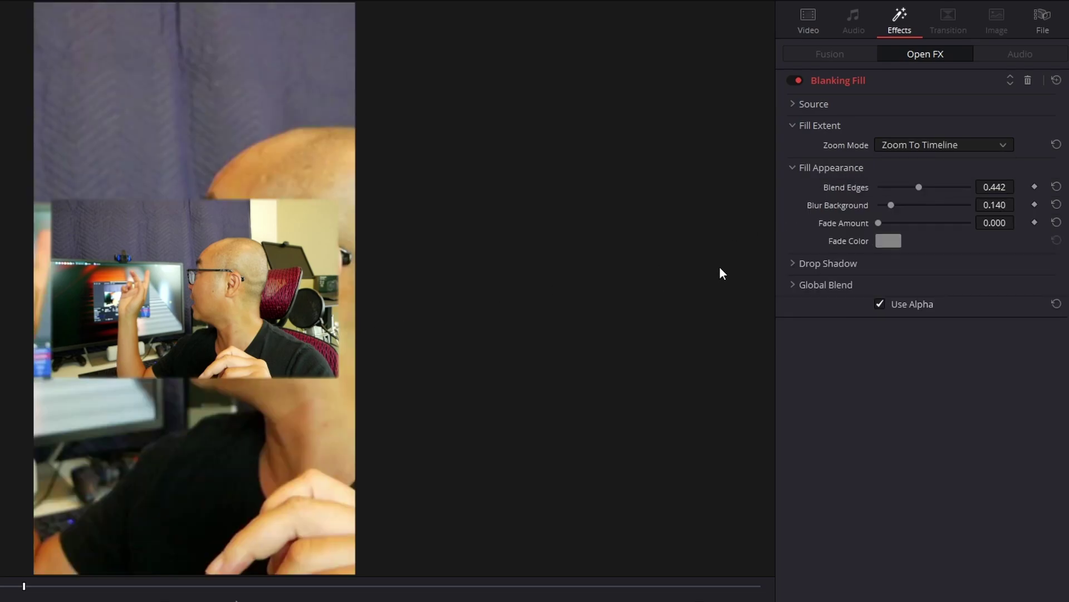
Lower Blend Edges to 0.294 and Blur Background to 0.132, then briefly inspect Drop Shadow and Global Blend
drag(911, 190, 898, 200)
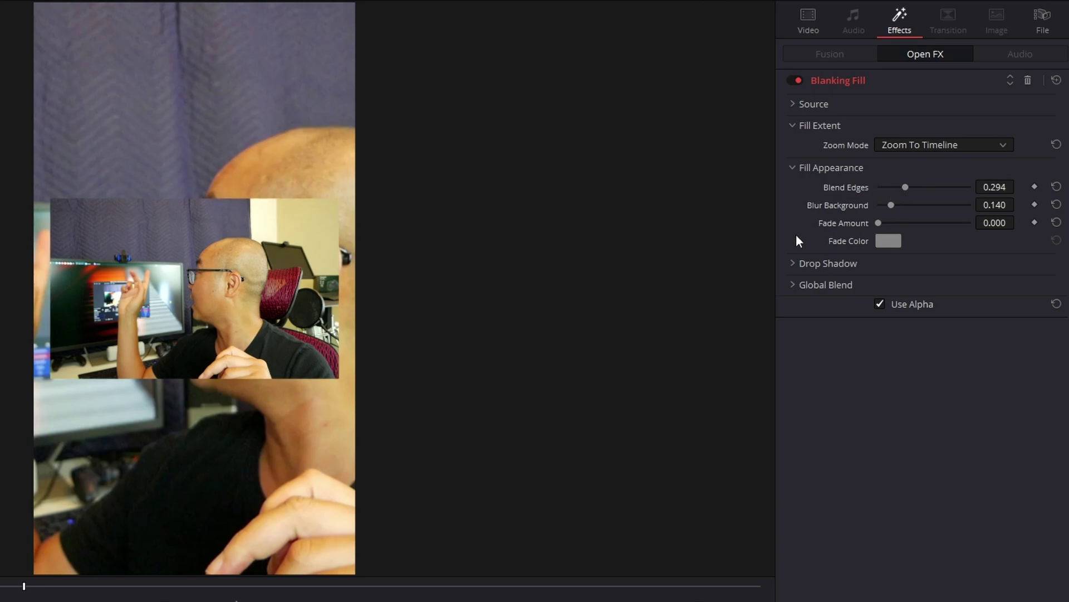
drag(891, 205, 883, 232)
click(794, 266)
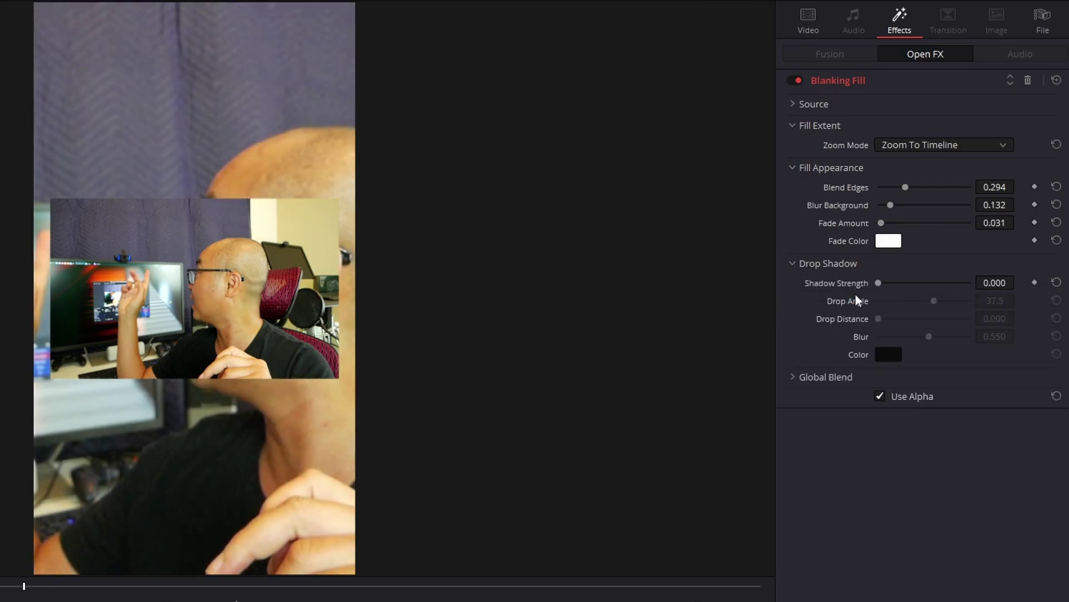
click(793, 377)
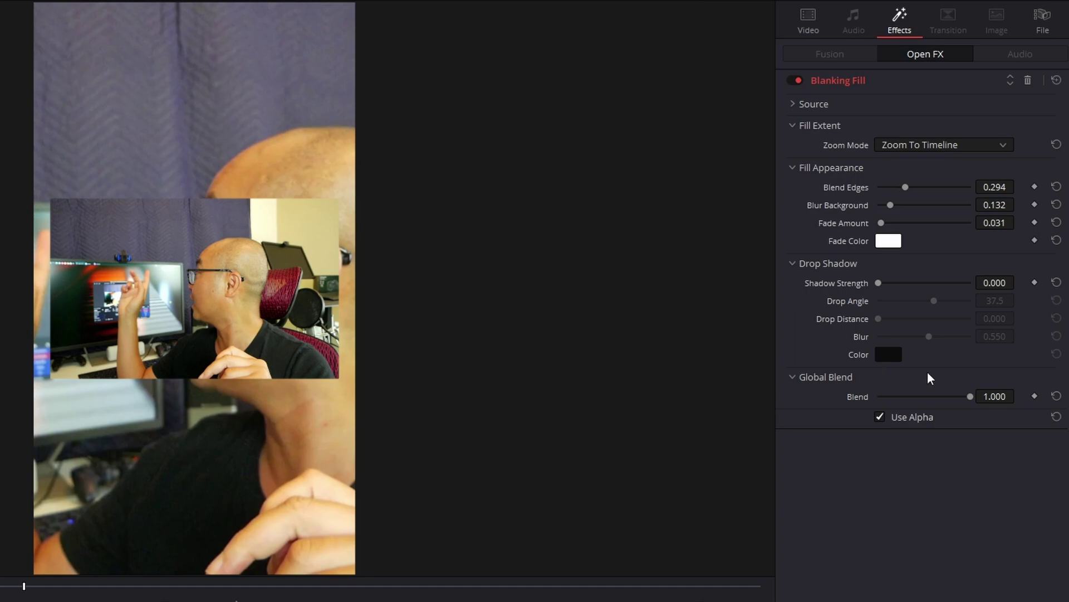
click(793, 377)
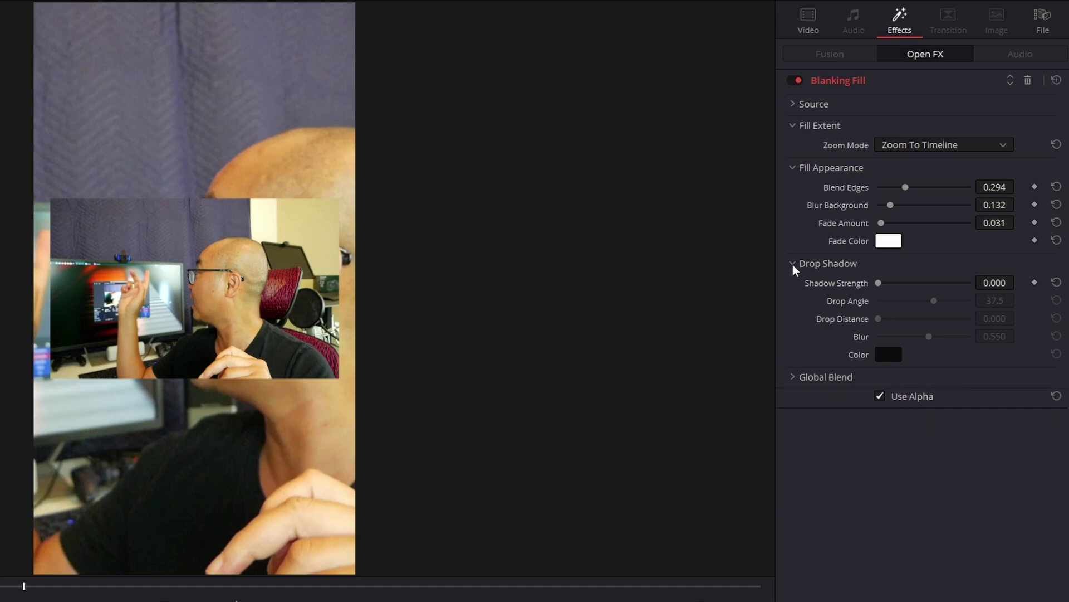
click(792, 264)
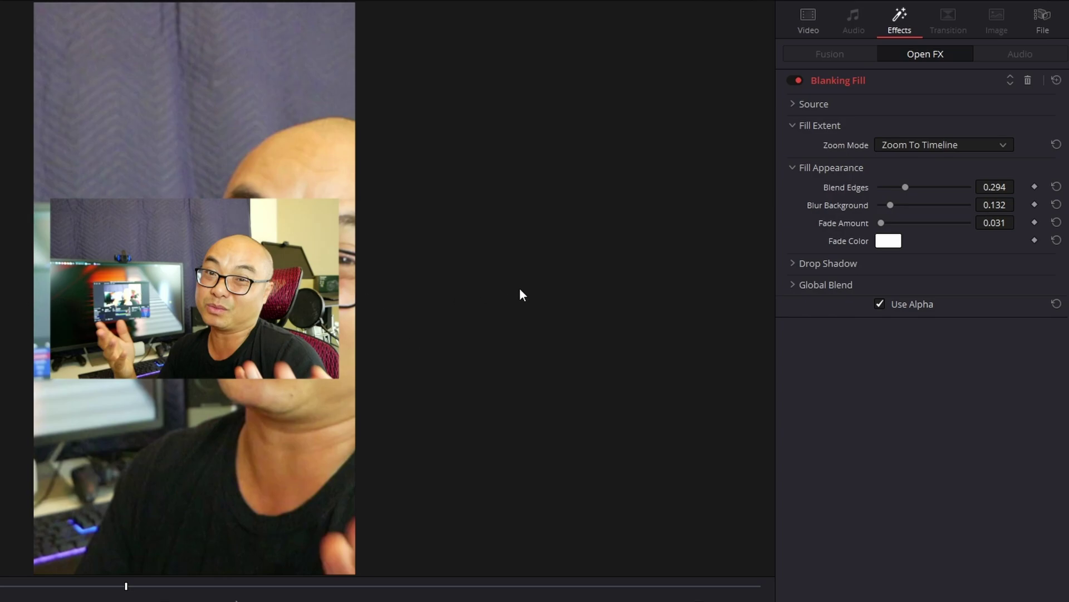
Zoom the Blanking Fill source to 1.039 and return Crop Left, Right and Top to 0.000
click(794, 103)
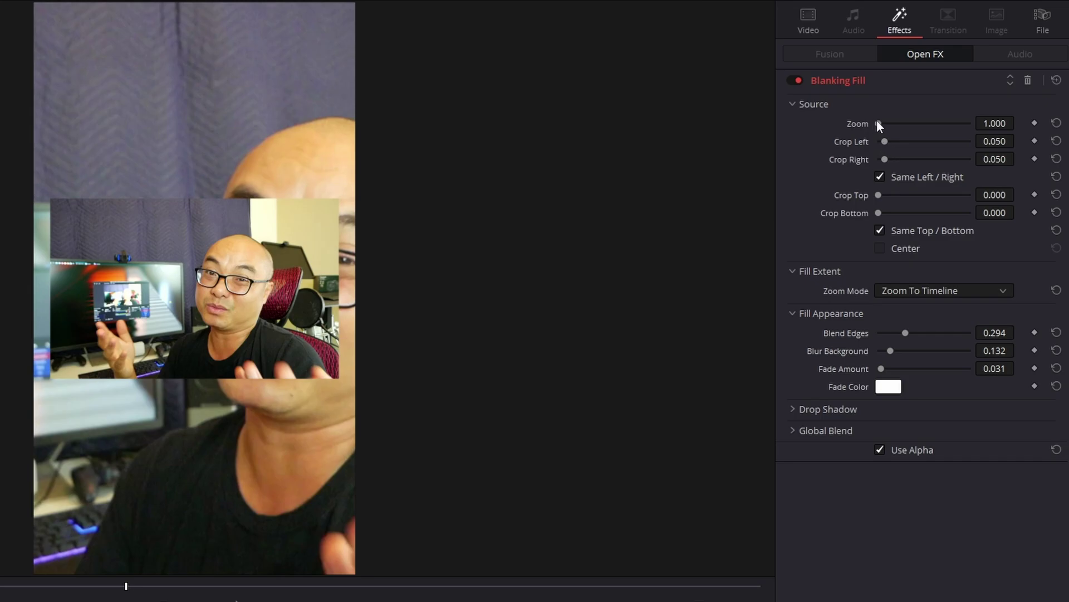
drag(879, 123, 905, 142)
drag(915, 142, 850, 142)
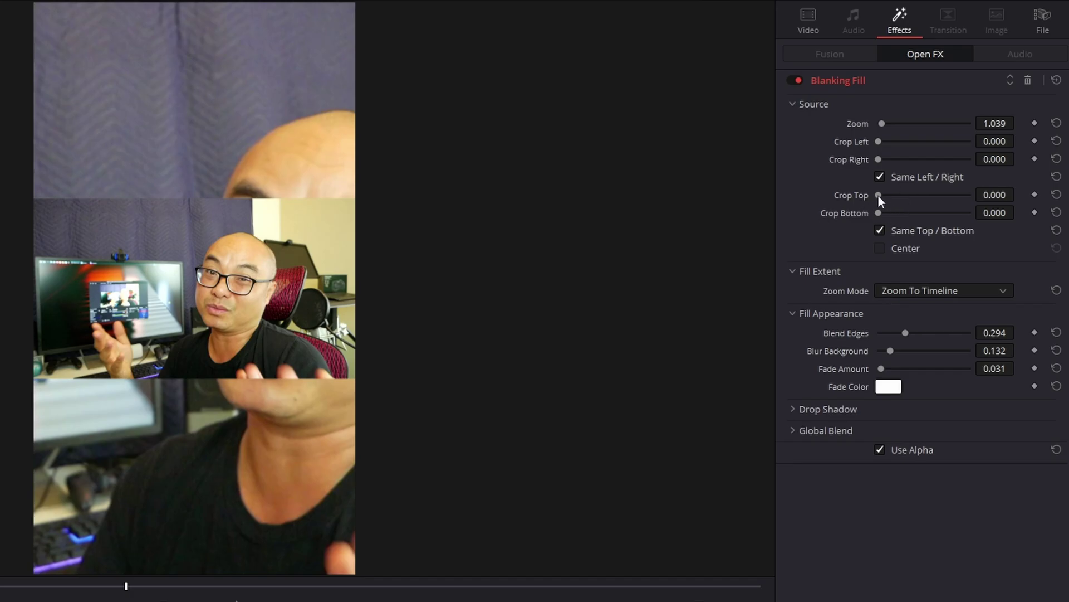
drag(878, 195, 810, 203)
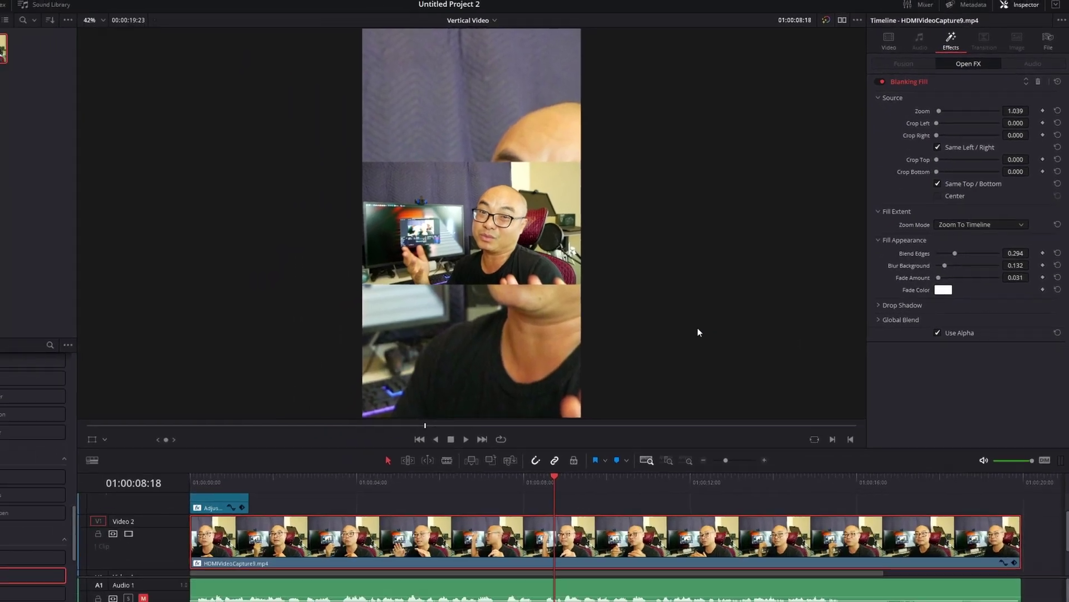
key(space)
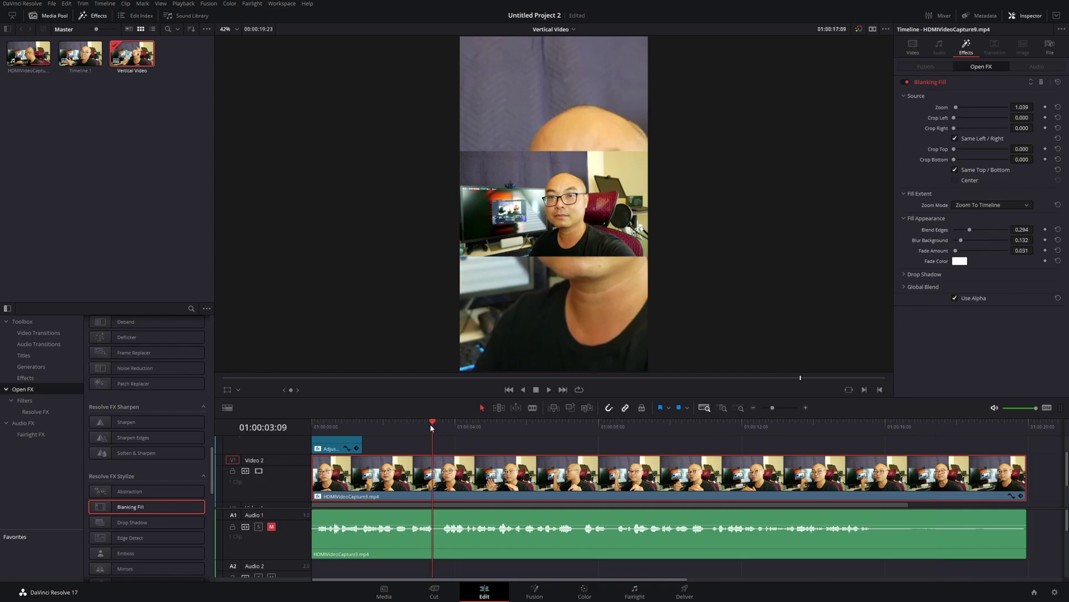
key(space)
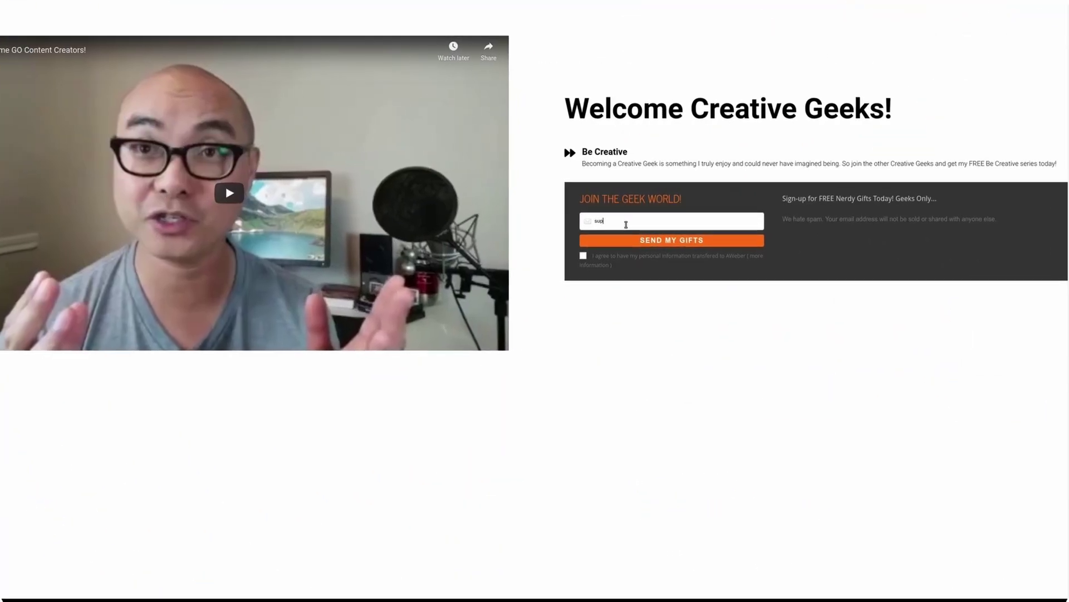
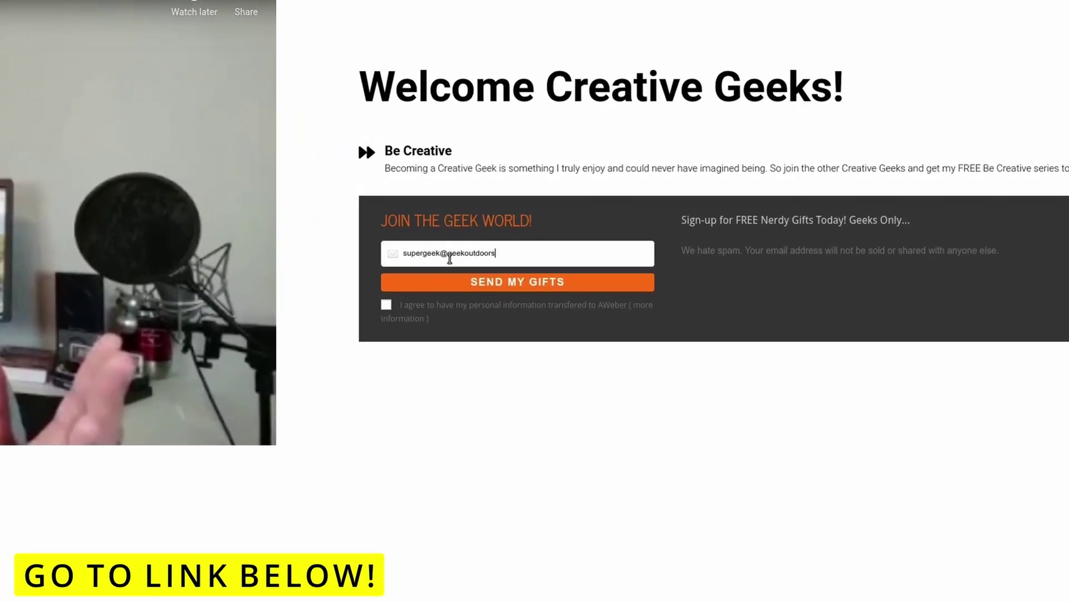